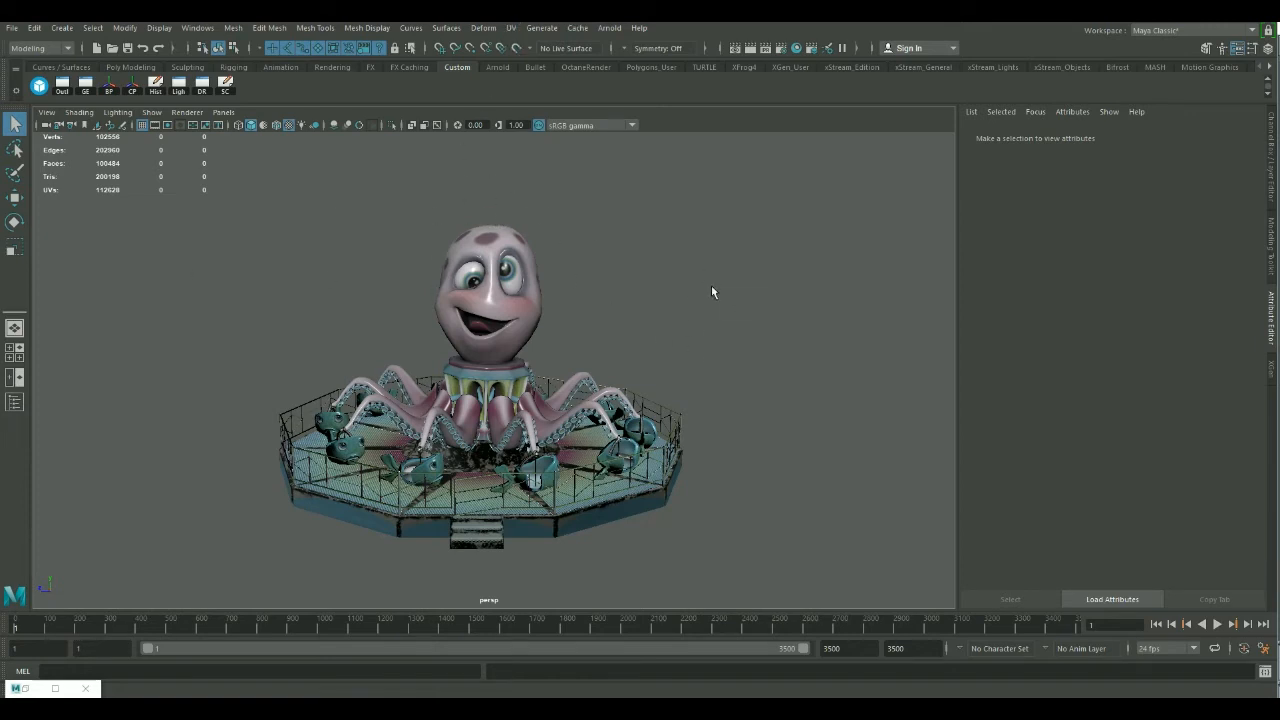
Play back the octopus ride's animation, stop it, and rewind to the first frame.
alt+right_drag(575, 315, 671, 321)
alt+middle_drag(671, 321, 624, 313)
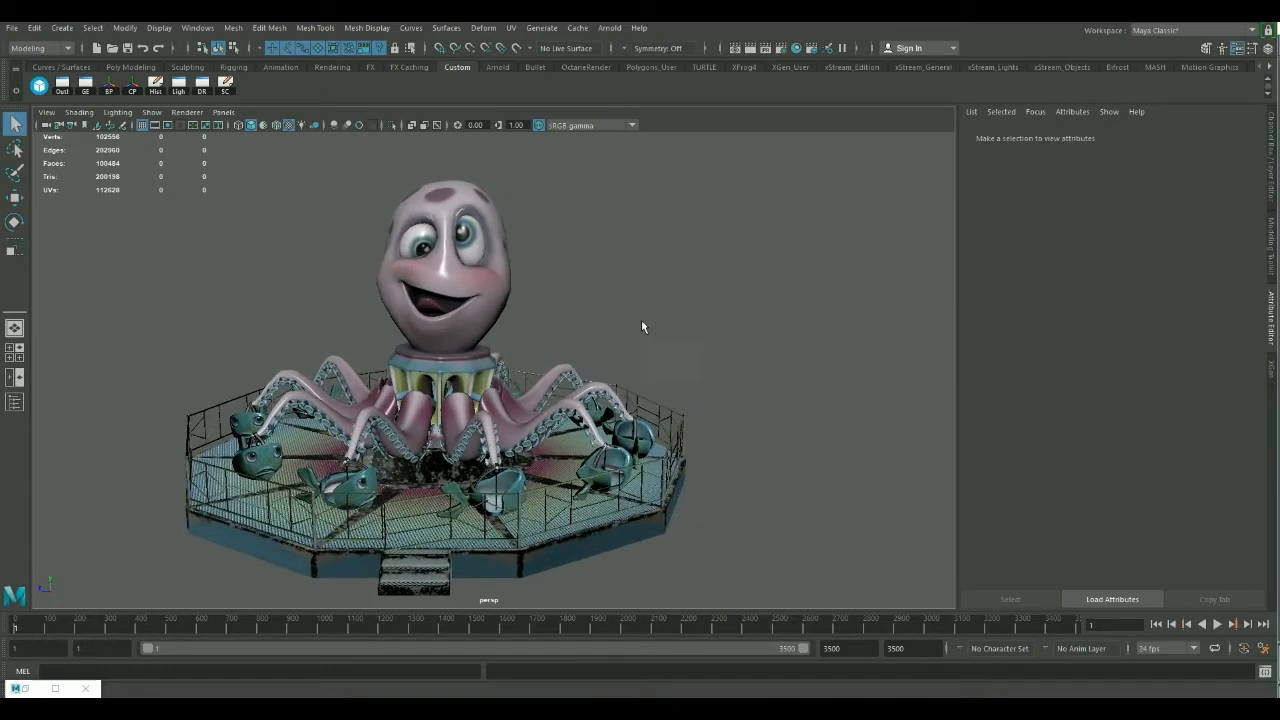
alt+drag(642, 321, 649, 319)
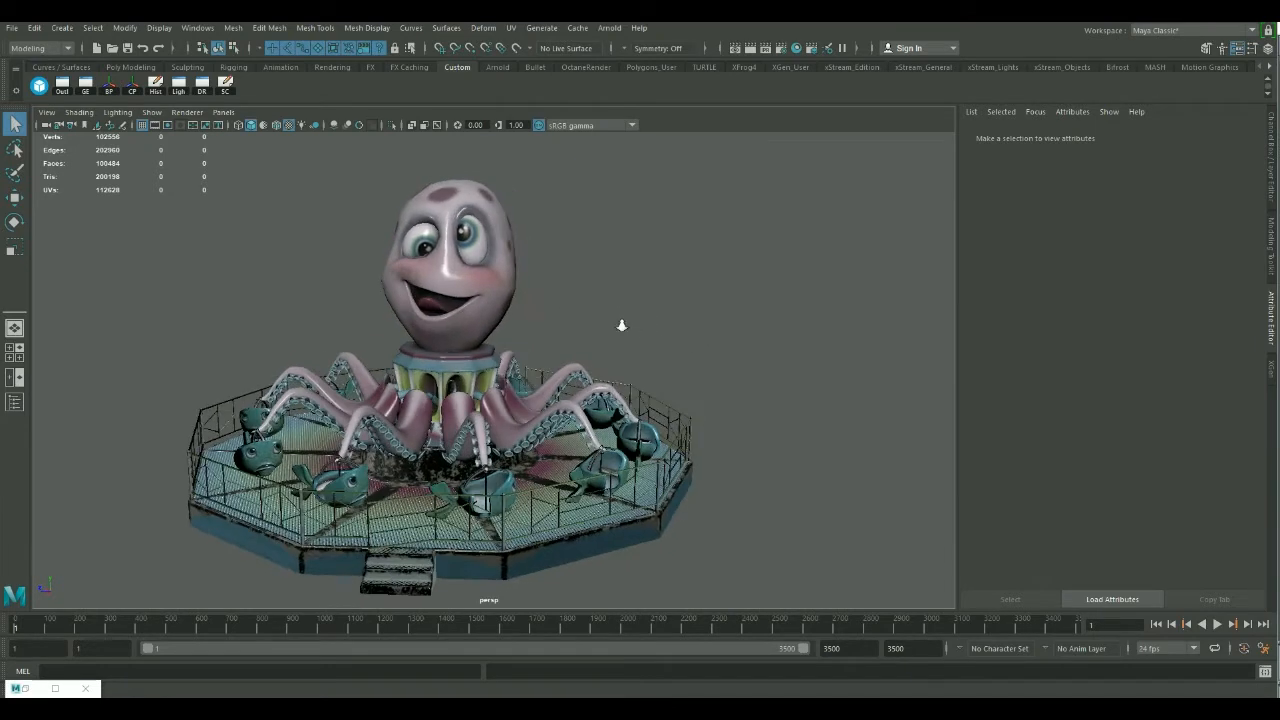
alt+right_drag(622, 326, 592, 330)
alt+drag(694, 417, 686, 376)
click(1217, 624)
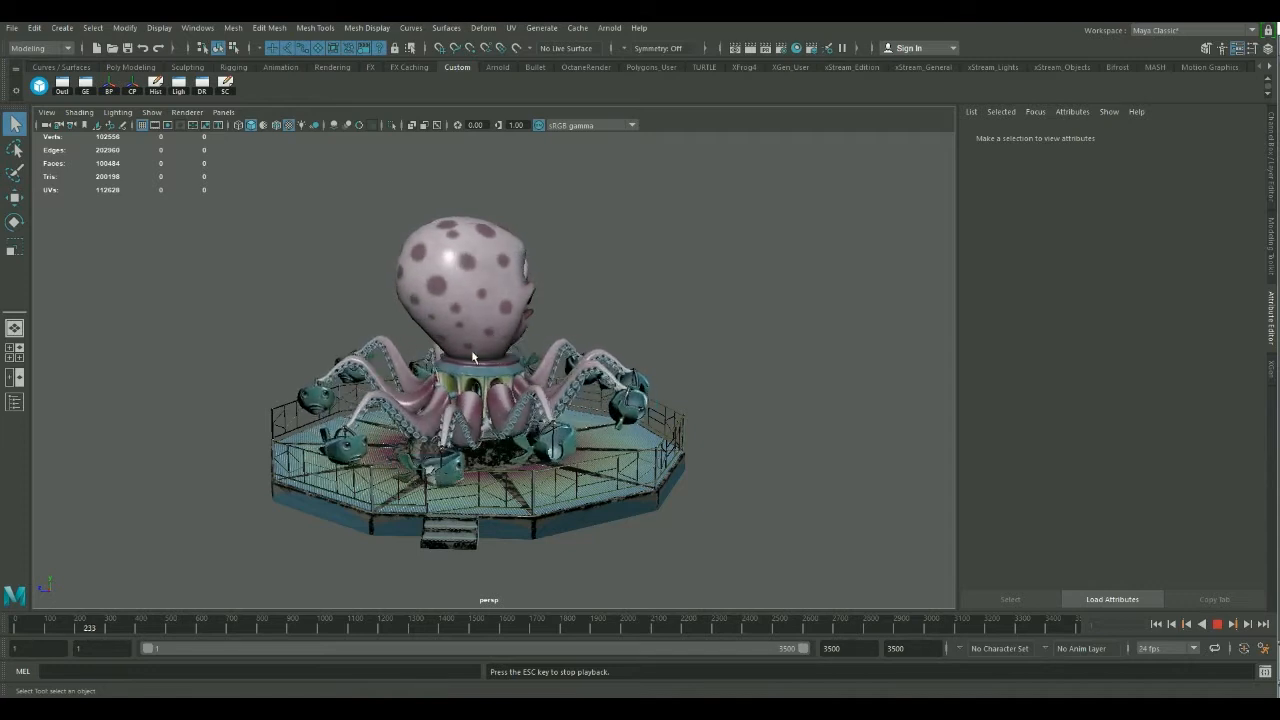
click(1216, 626)
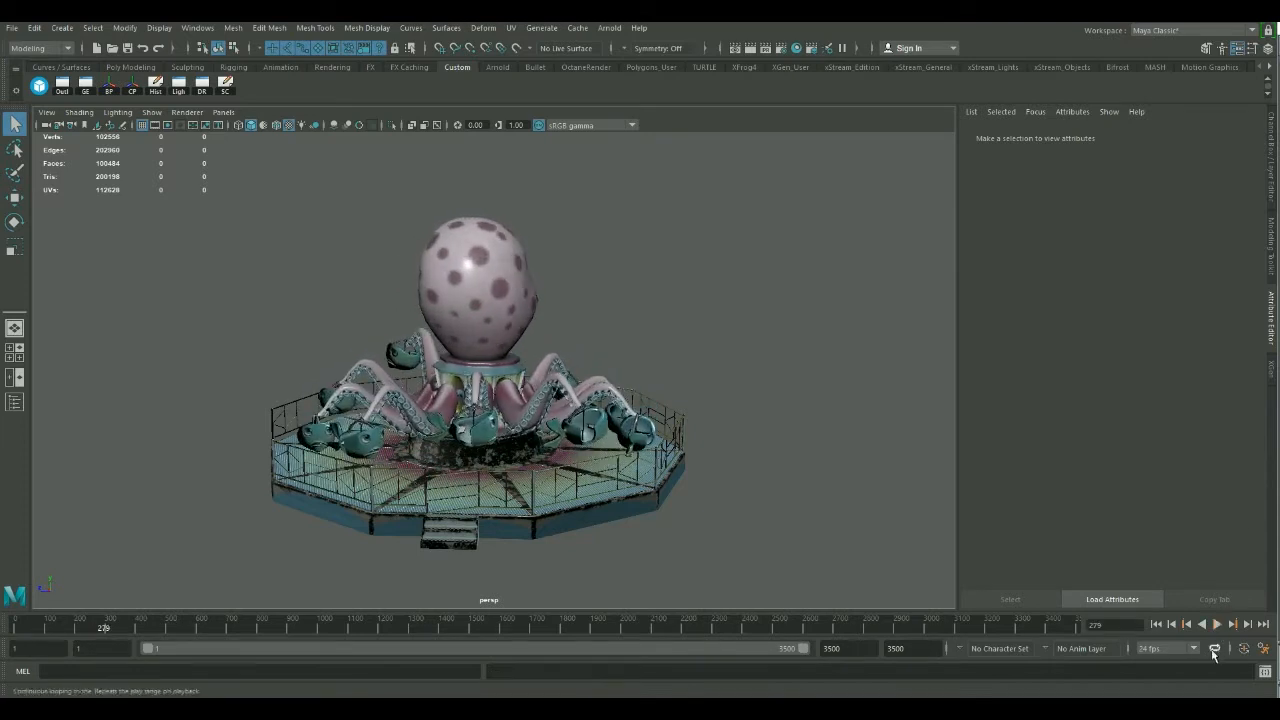
click(1157, 627)
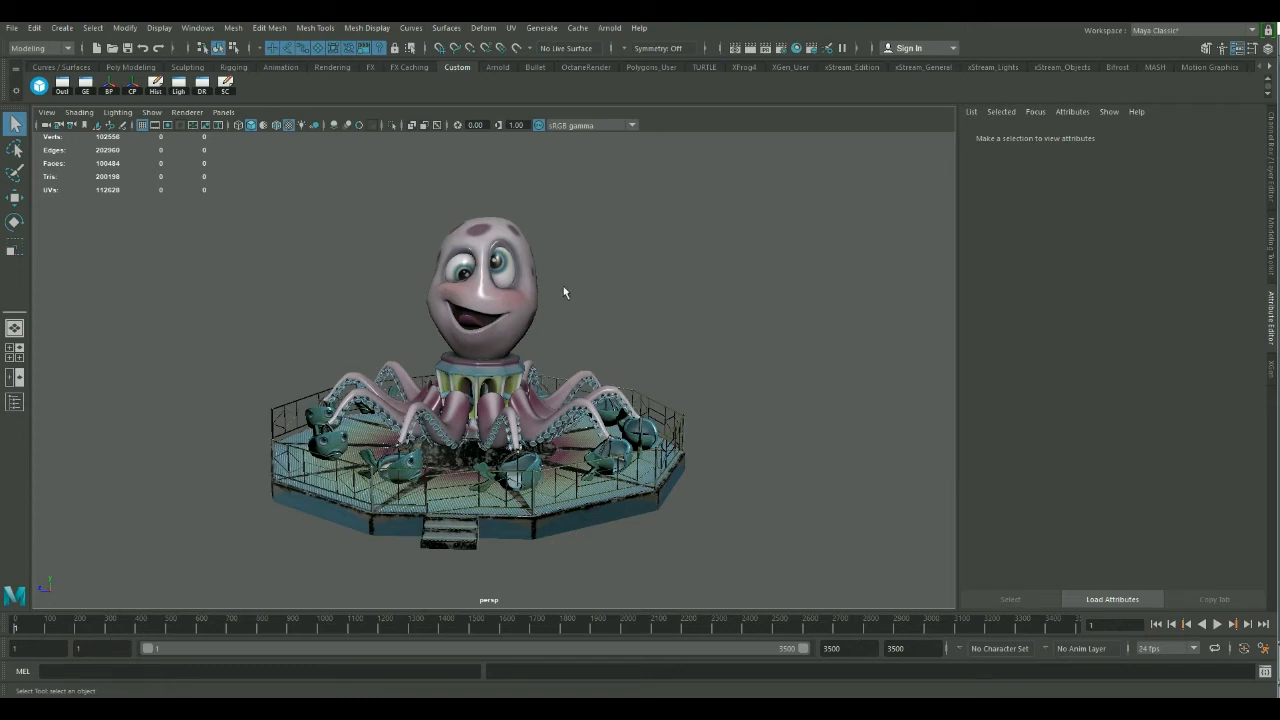
Examine the octopus head's wireframe and the whole ride from above, and clear the selection.
click(486, 230)
alt+right_drag(637, 356, 693, 361)
alt+drag(676, 292, 672, 337)
alt+right_drag(785, 307, 527, 352)
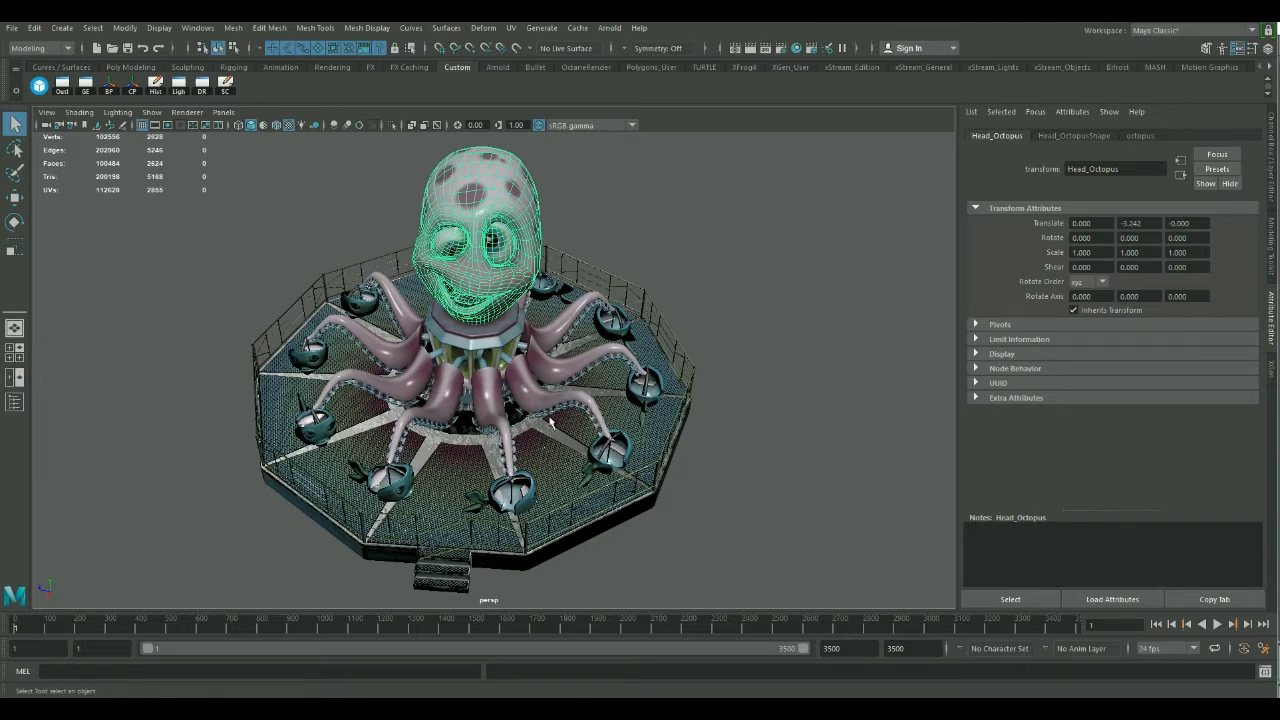
click(726, 239)
alt+middle_drag(718, 260, 688, 310)
alt+drag(688, 310, 697, 289)
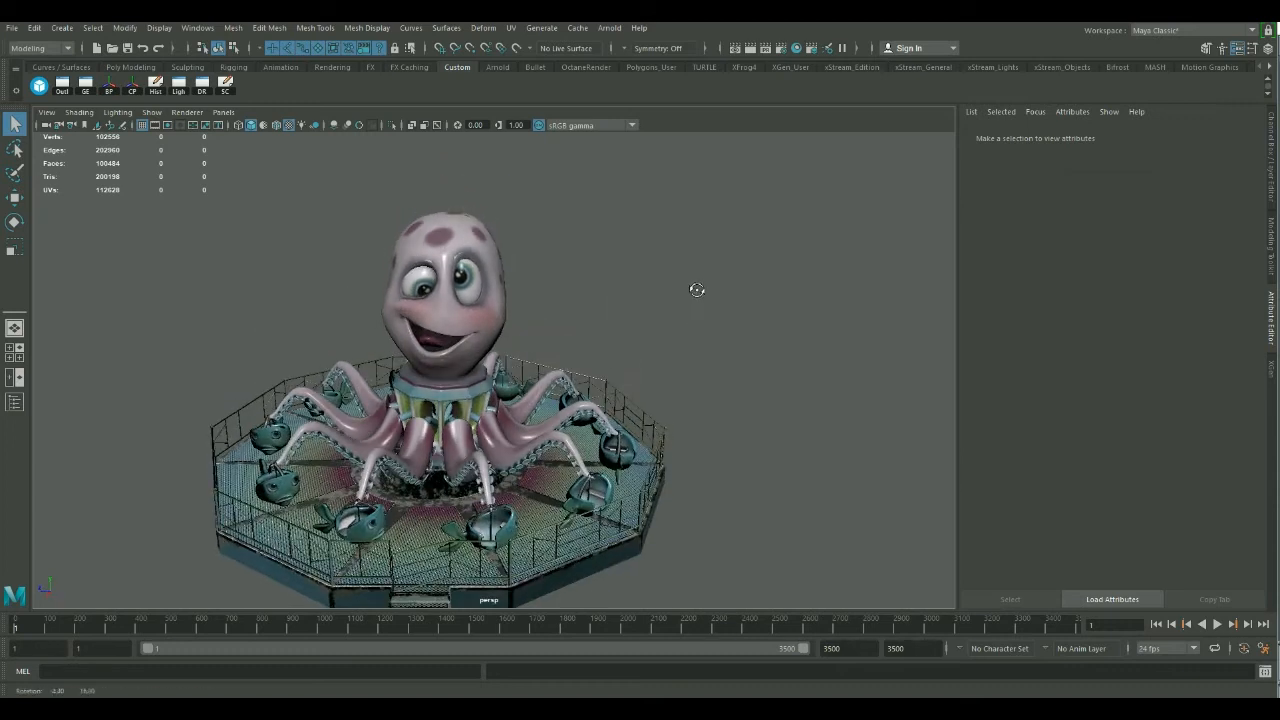
Open the UV Editor beside the model and display the octopus head's UV layout.
click(506, 30)
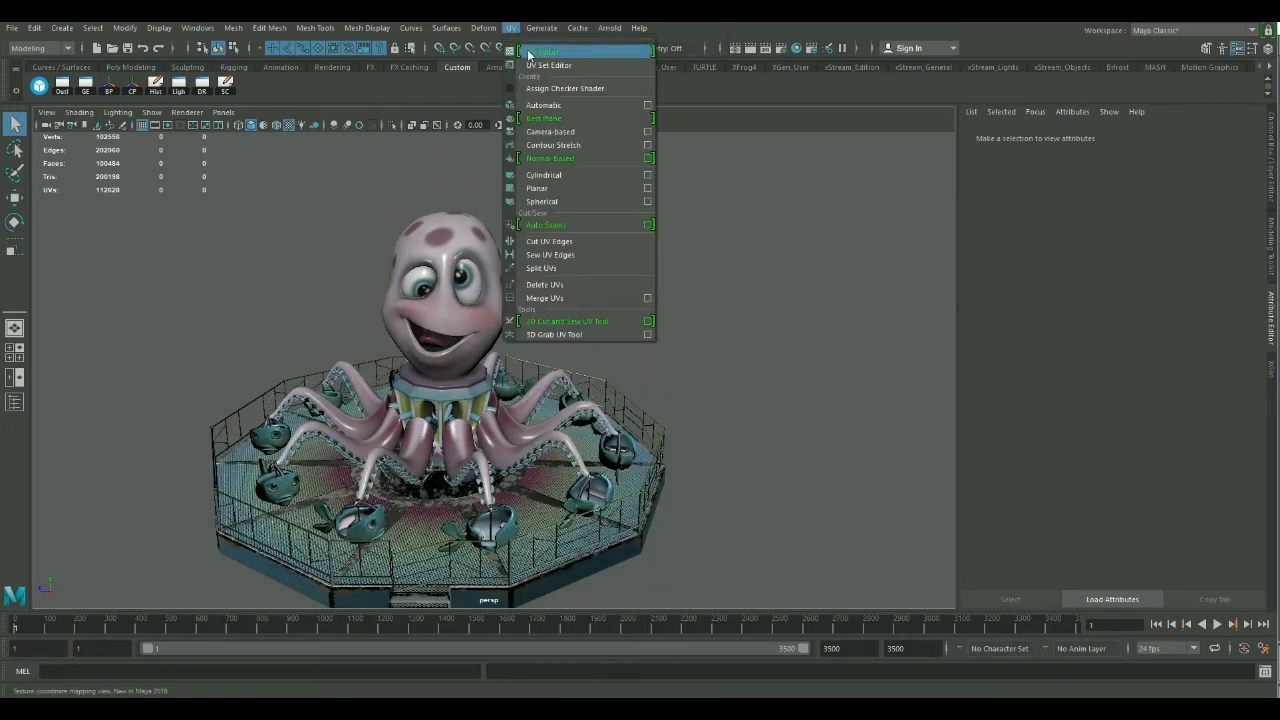
click(532, 51)
click(1144, 119)
drag(828, 159, 1042, 148)
alt+drag(372, 322, 413, 233)
click(410, 240)
alt+drag(489, 332, 380, 297)
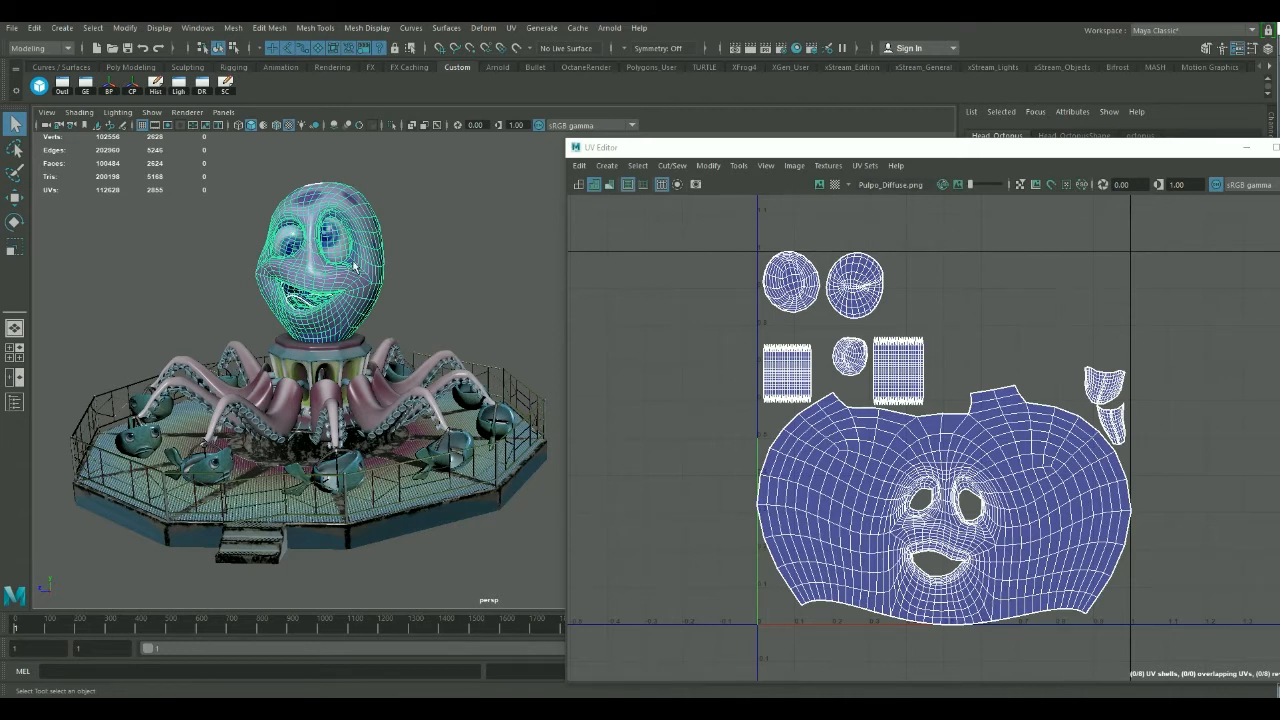
Compare one tentacle's UVs with the head's, and display the UV layout of the whole tentacles group.
click(363, 395)
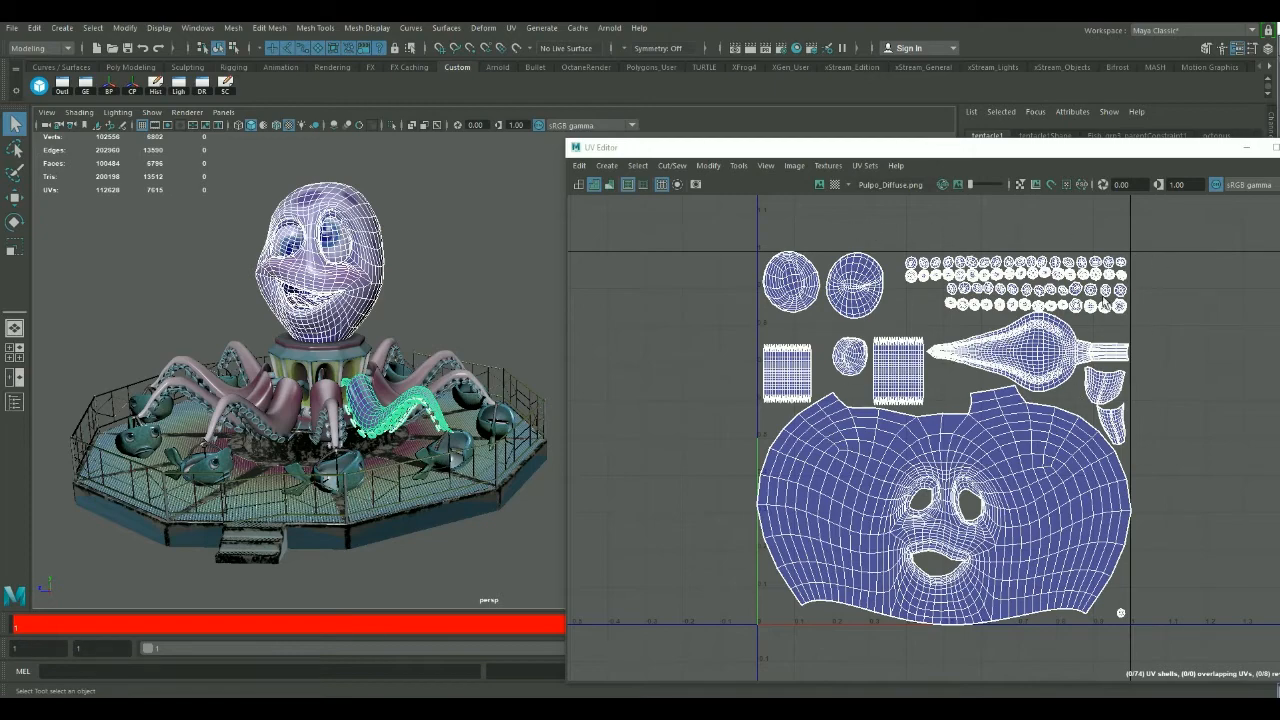
scroll(1157, 323, up, 5)
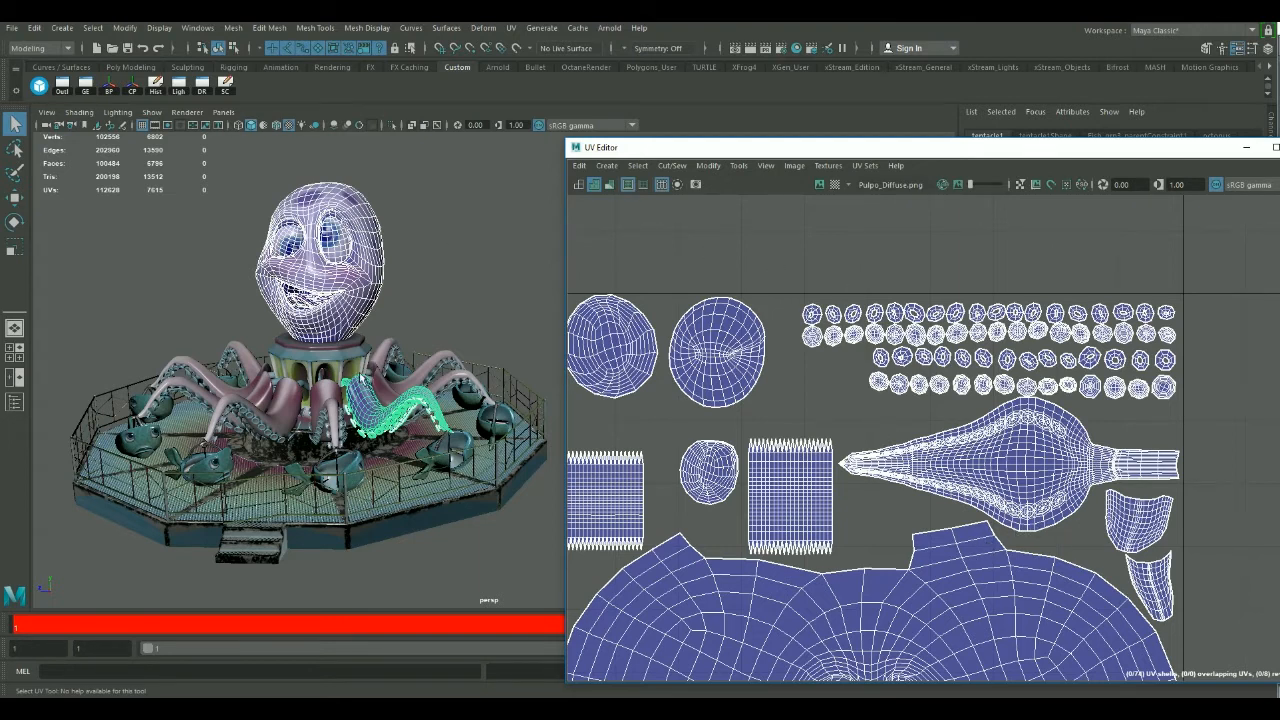
click(365, 408)
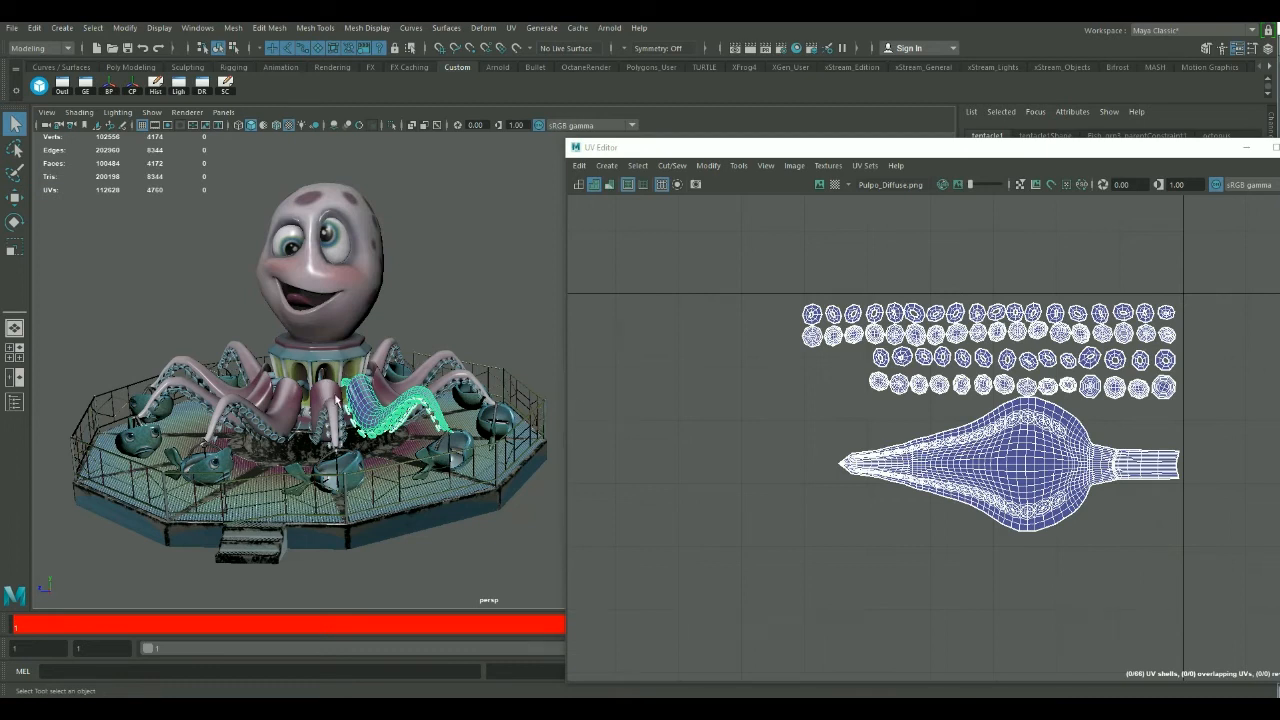
key(Up)
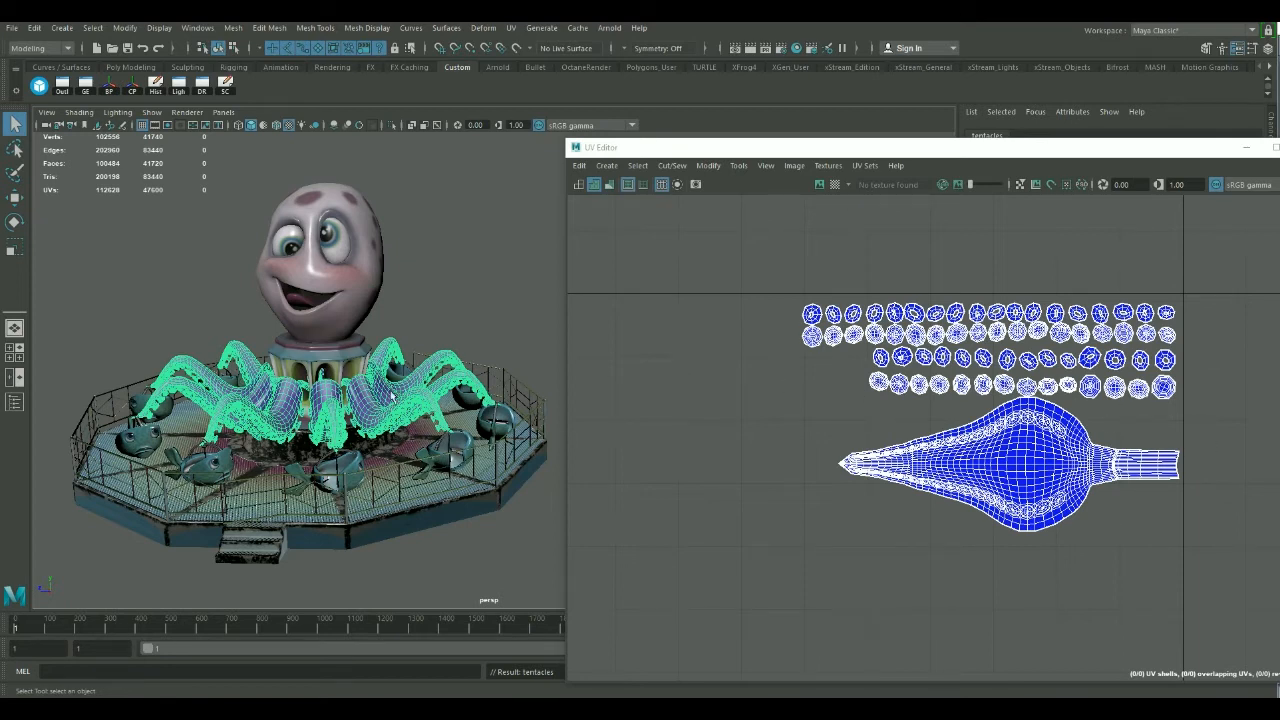
Inspect the ride from above and display the UV layout of a single tentacle.
alt+right_drag(263, 351, 422, 289)
click(422, 289)
alt+drag(422, 289, 410, 335)
alt+right_drag(460, 340, 420, 340)
alt+drag(450, 360, 403, 400)
click(401, 411)
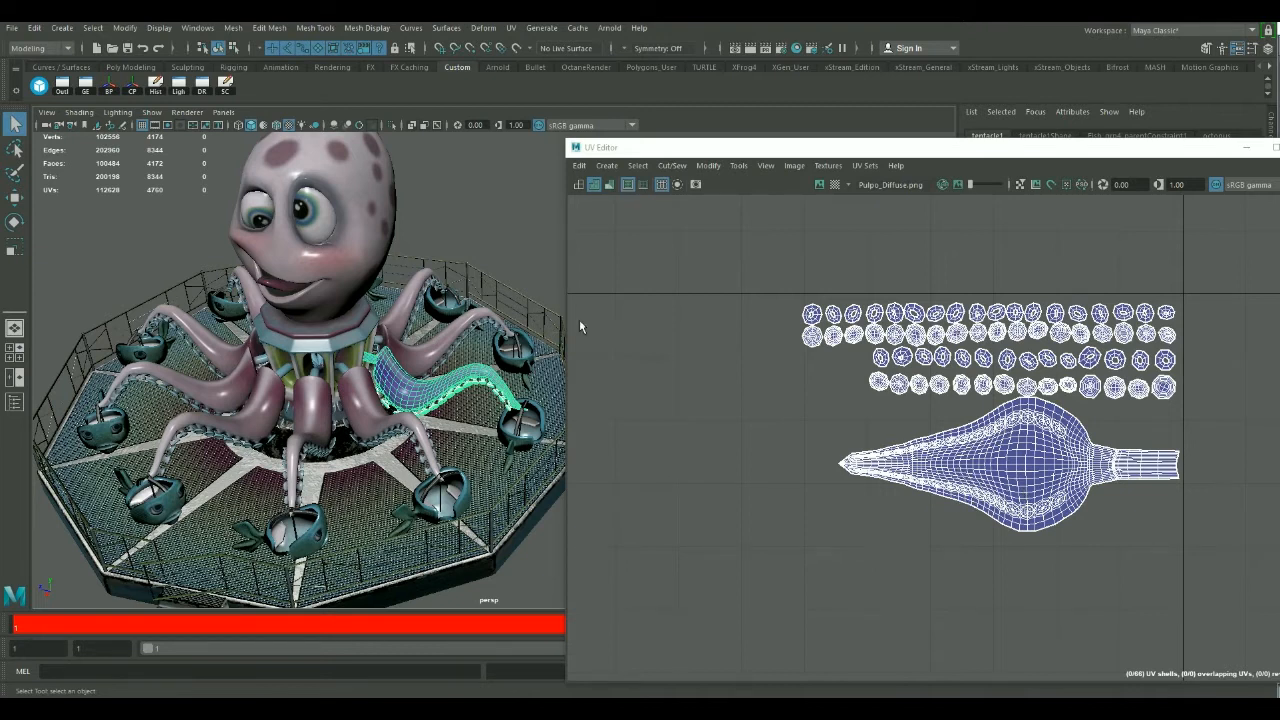
Display the full UV layout of the rotating base under the octopus head.
click(468, 245)
click(349, 349)
alt+drag(349, 349, 404, 365)
alt+drag(305, 358, 190, 365)
alt+right_drag(190, 365, 218, 368)
alt+drag(218, 368, 246, 372)
alt+middle_drag(378, 376, 408, 350)
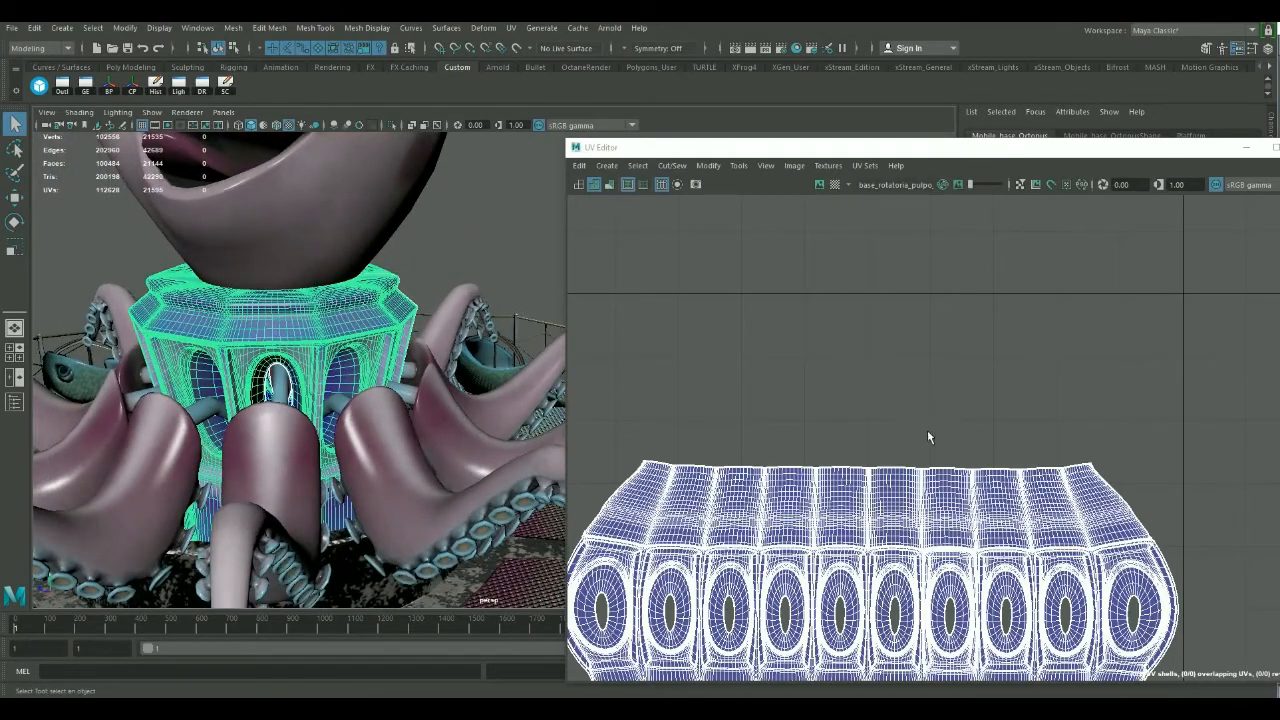
alt+middle_drag(923, 438, 923, 276)
alt+right_drag(918, 342, 792, 344)
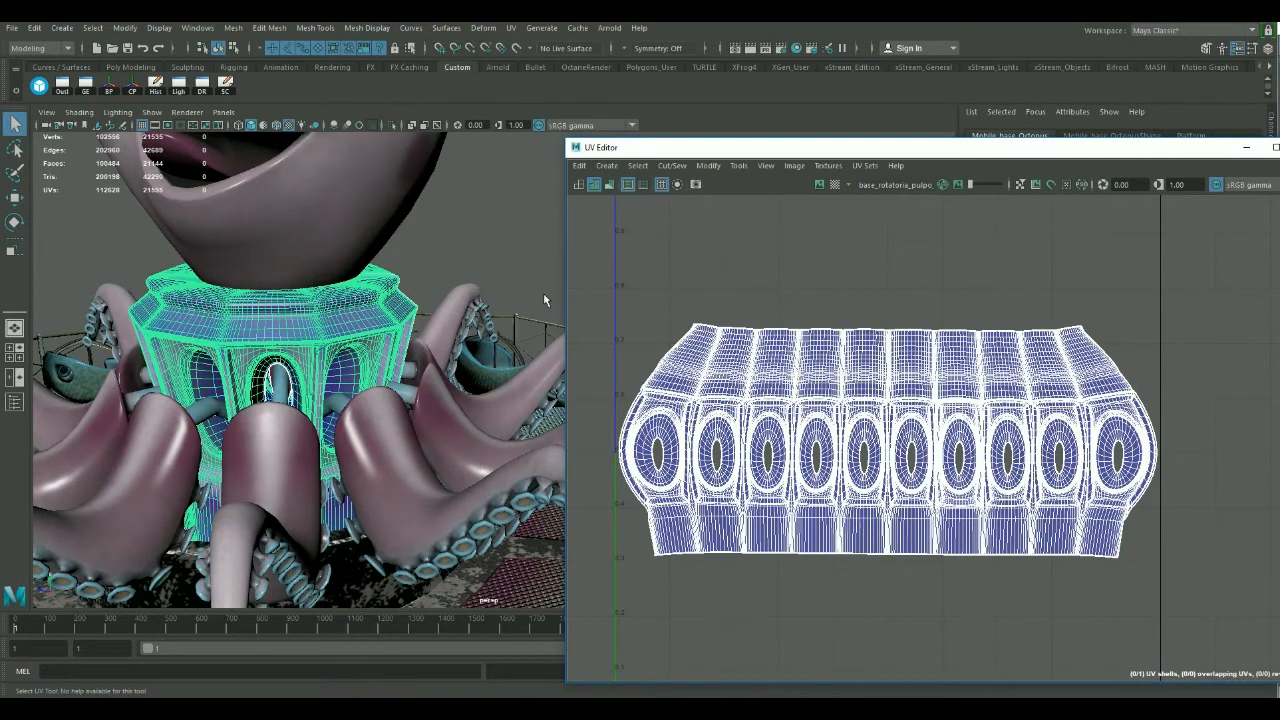
Inspect the rotating base up close, and display the UVs of a fish car alone and with its support.
click(483, 283)
alt+middle_drag(430, 364, 380, 368)
alt+right_drag(380, 368, 432, 372)
alt+drag(432, 372, 377, 412)
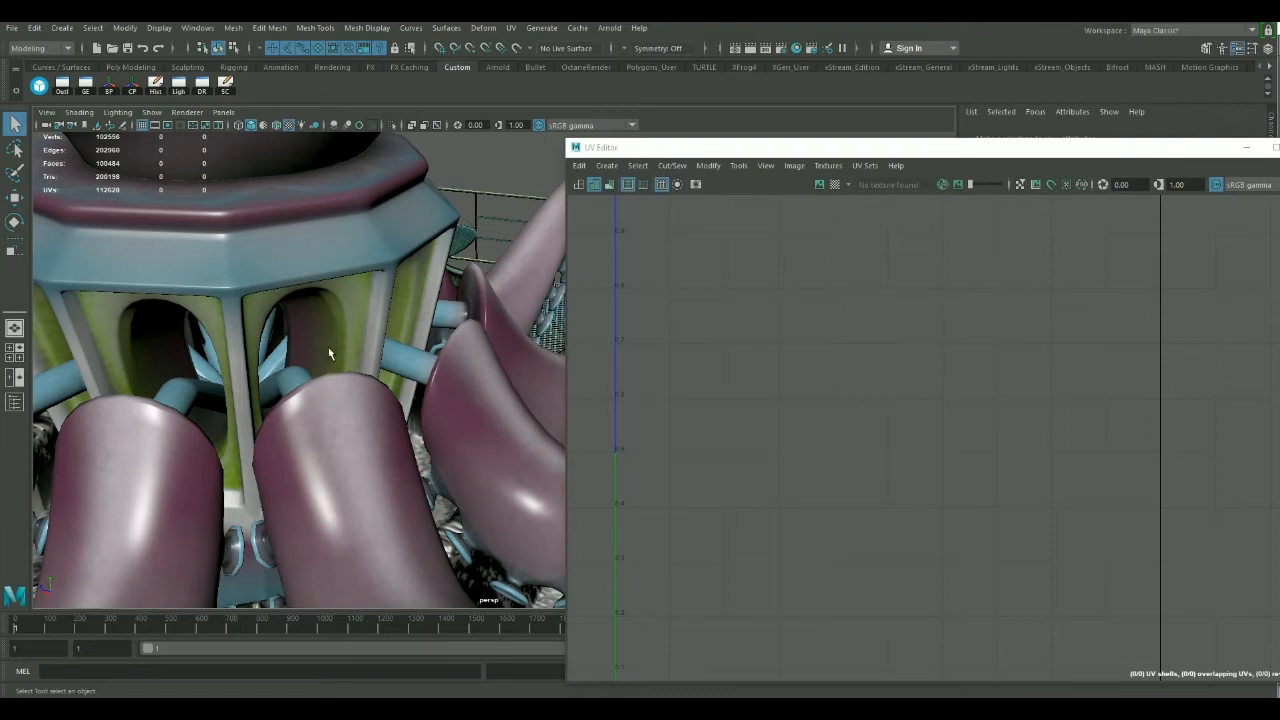
alt+right_drag(460, 382, 275, 323)
click(432, 412)
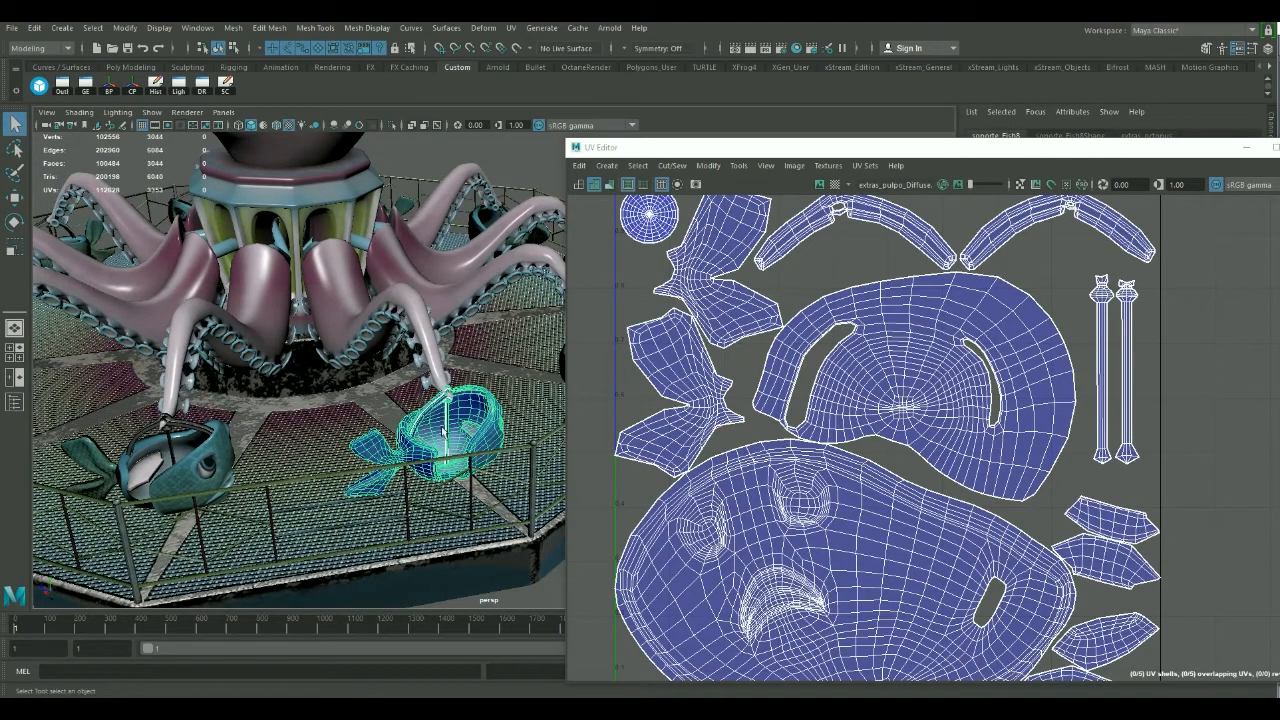
alt+drag(512, 418, 411, 419)
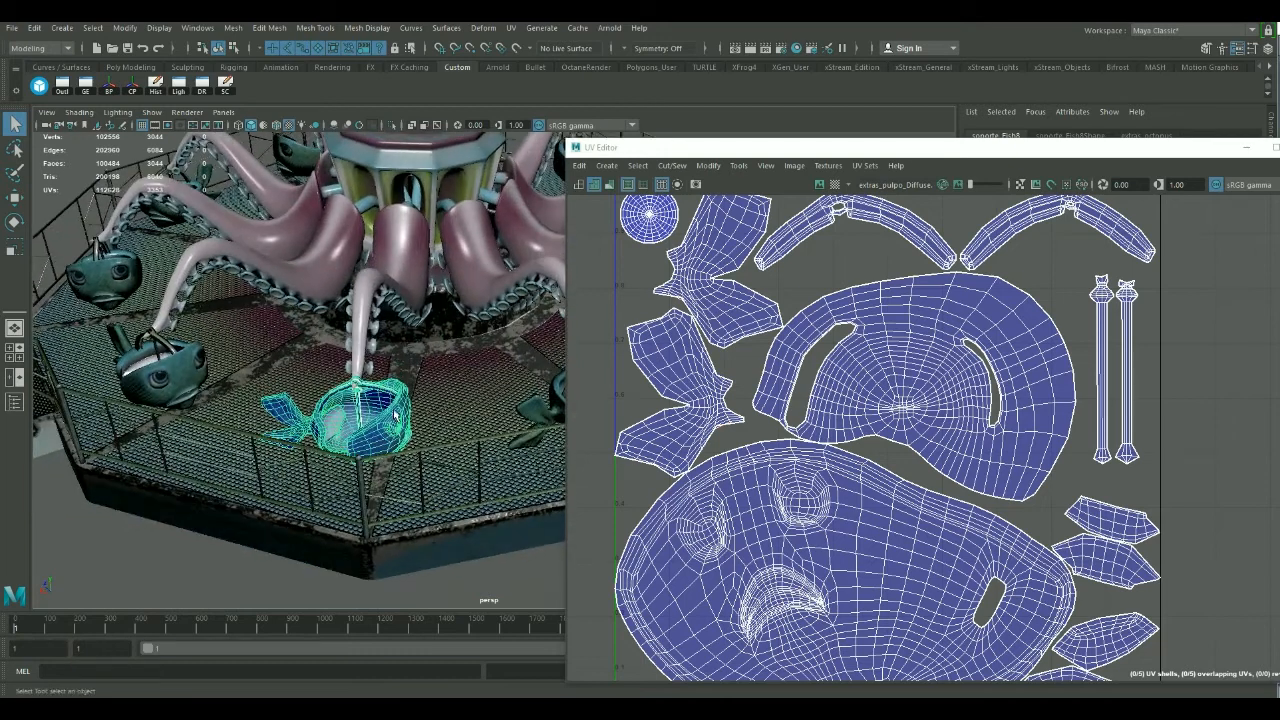
click(398, 416)
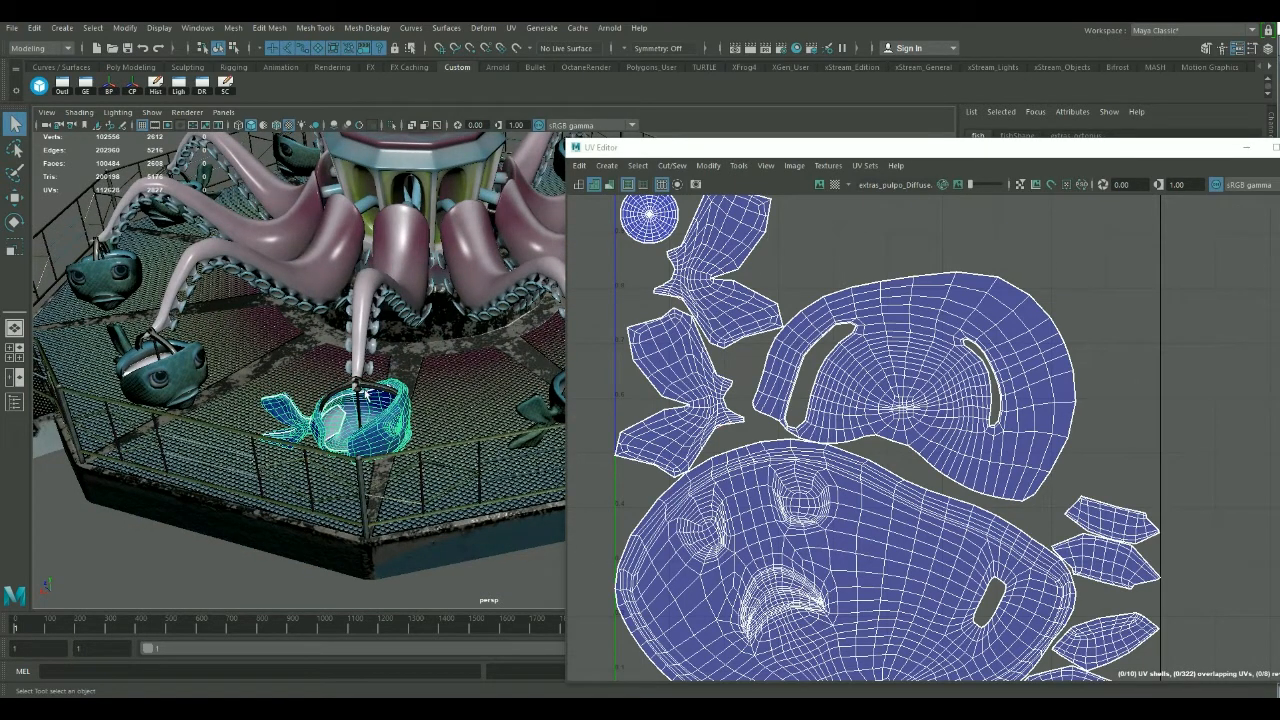
click(352, 432)
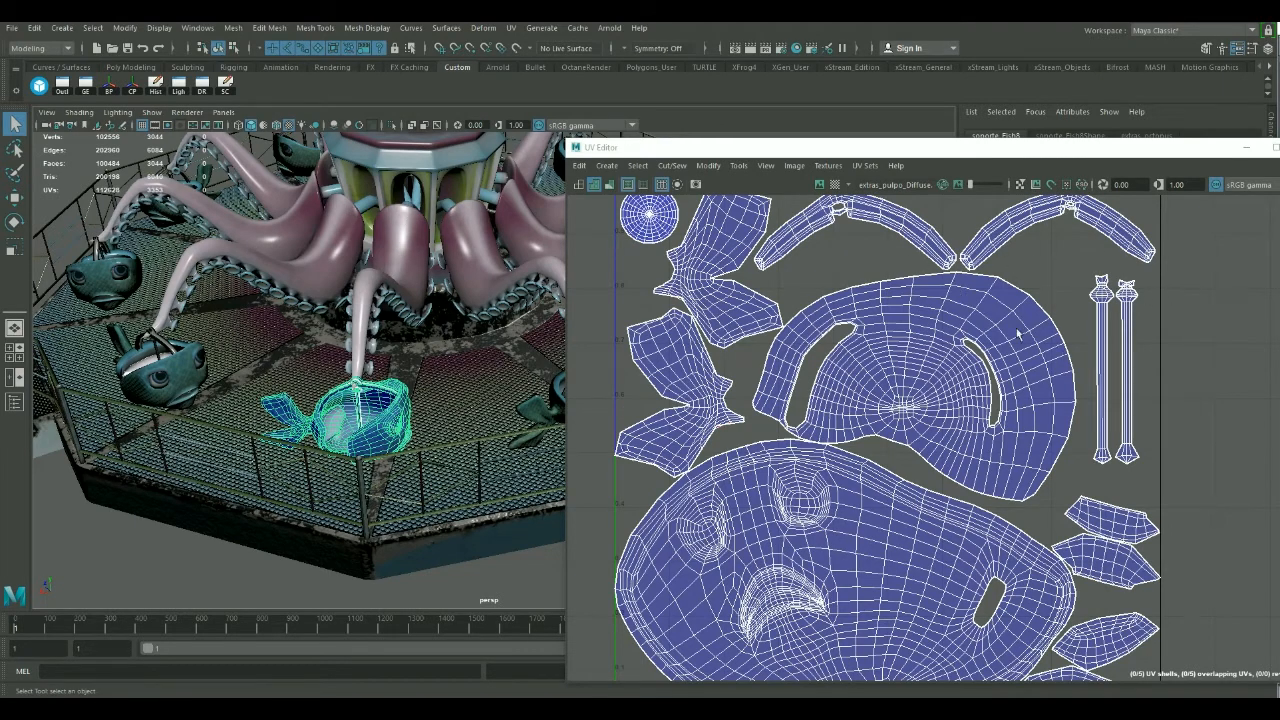
scroll(1018, 333, down, 3)
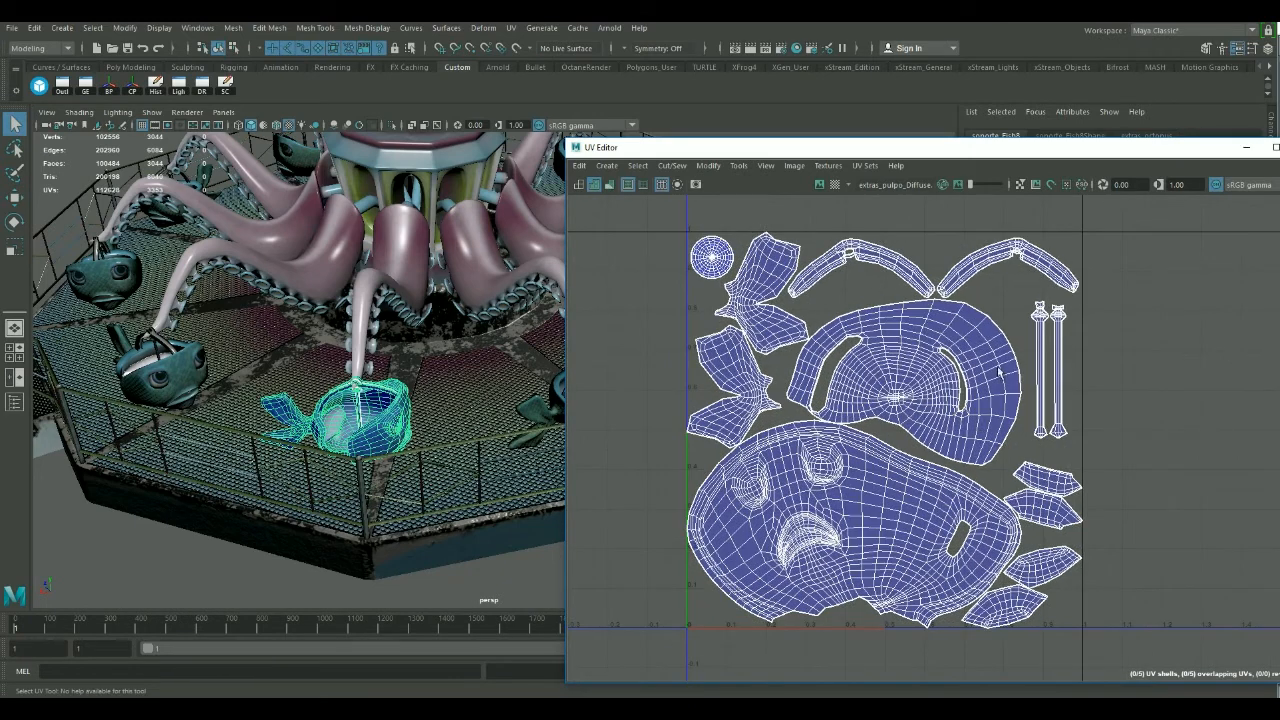
Display the UV layout of the ride's octagonal platform and railing, and clear the selection.
alt+drag(181, 440, 195, 477)
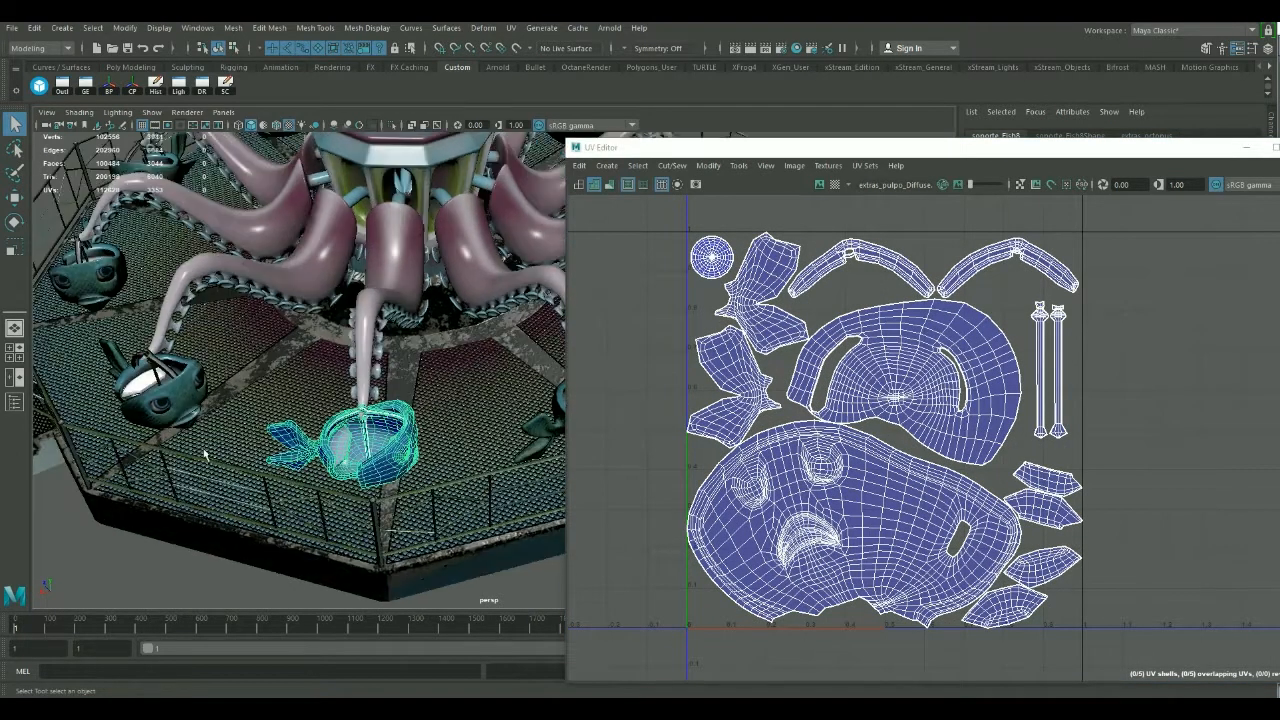
click(204, 455)
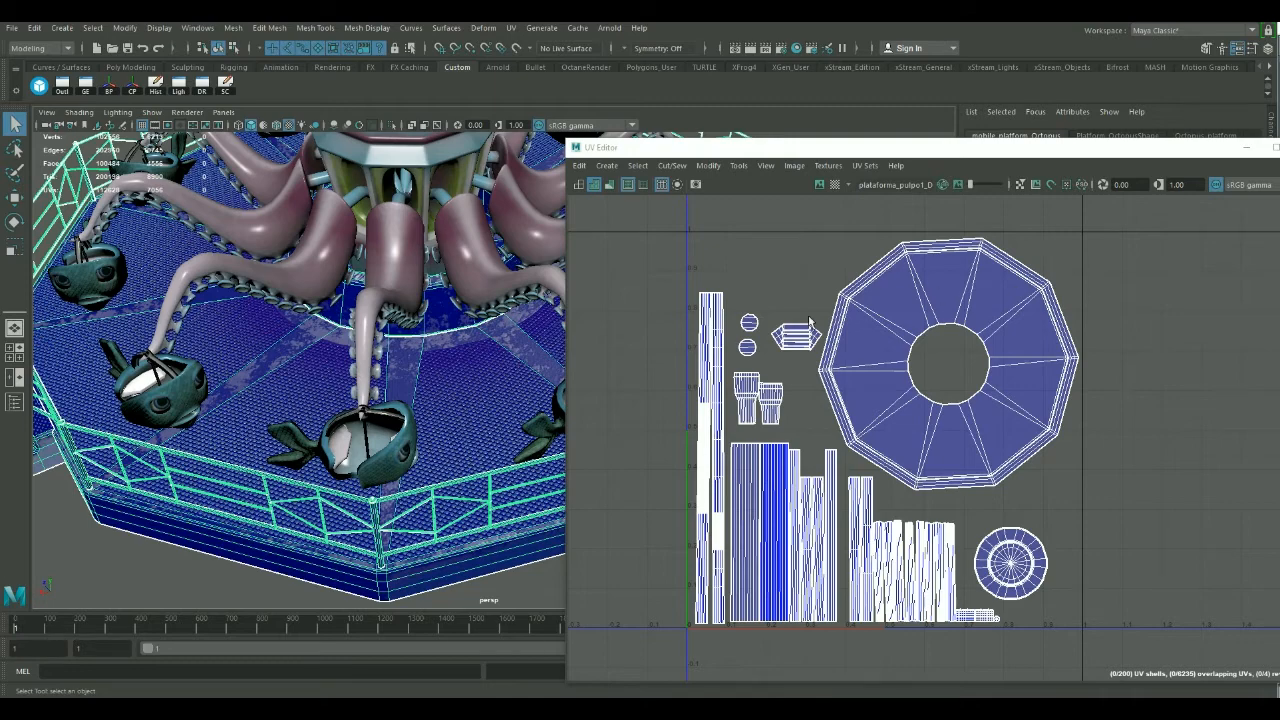
alt+drag(380, 484, 420, 470)
alt+middle_drag(460, 460, 250, 400)
click(450, 410)
Inspect the tentacle suckers and platform textures up close, and close the UV Editor to return to the whole ride.
alt+right_drag(320, 430, 497, 413)
alt+drag(297, 373, 346, 346)
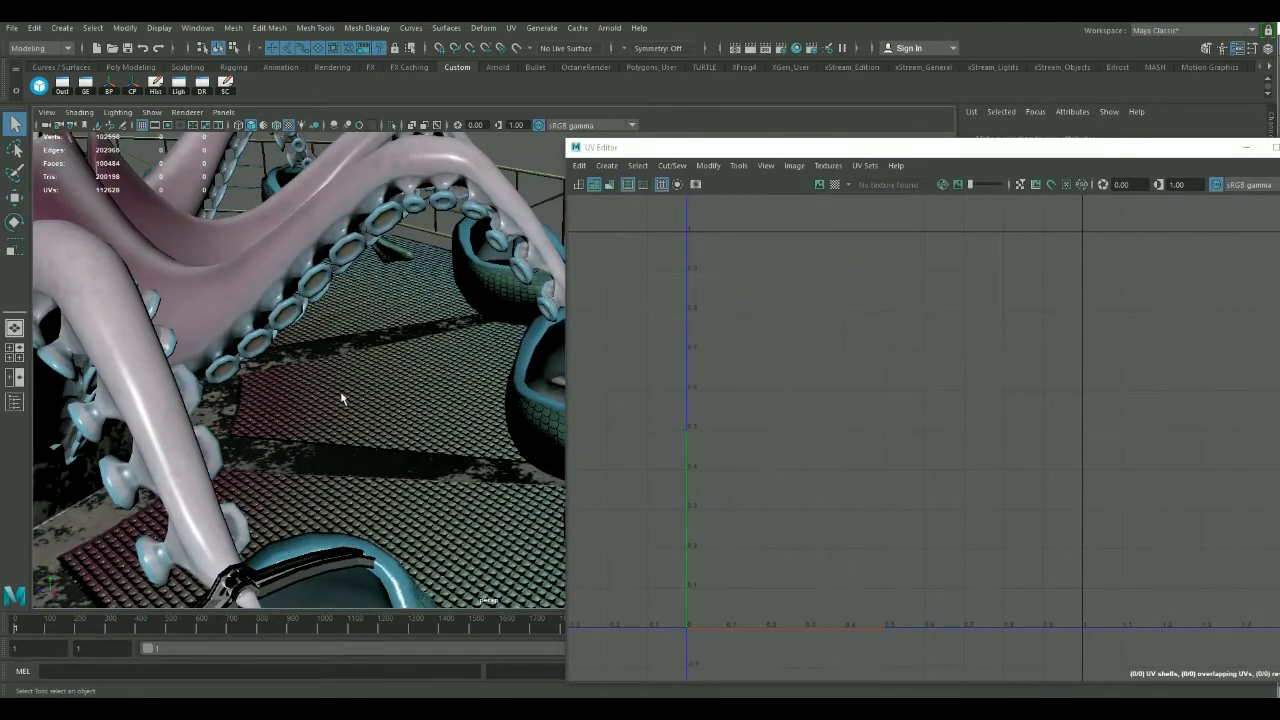
scroll(342, 400, down, 6)
alt+drag(343, 403, 343, 464)
scroll(343, 464, down, 3)
alt+middle_drag(343, 464, 362, 545)
alt+drag(362, 545, 416, 441)
drag(959, 152, 637, 262)
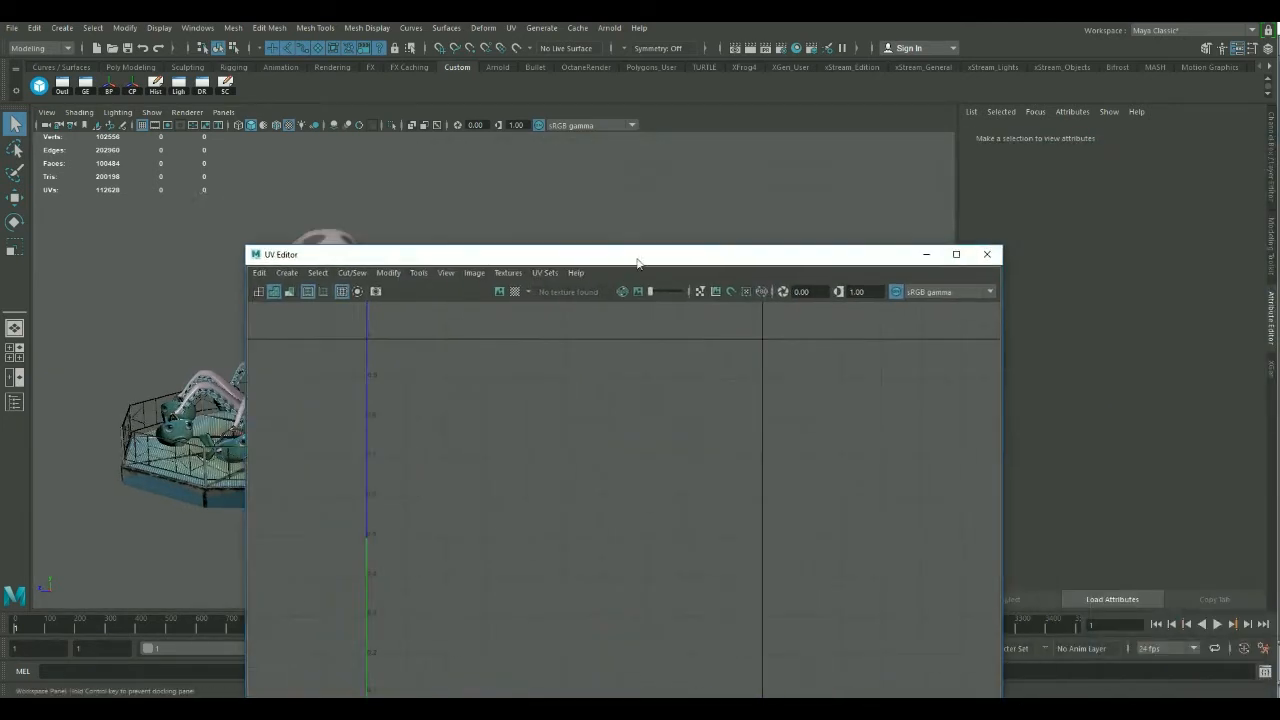
click(987, 254)
key(f)
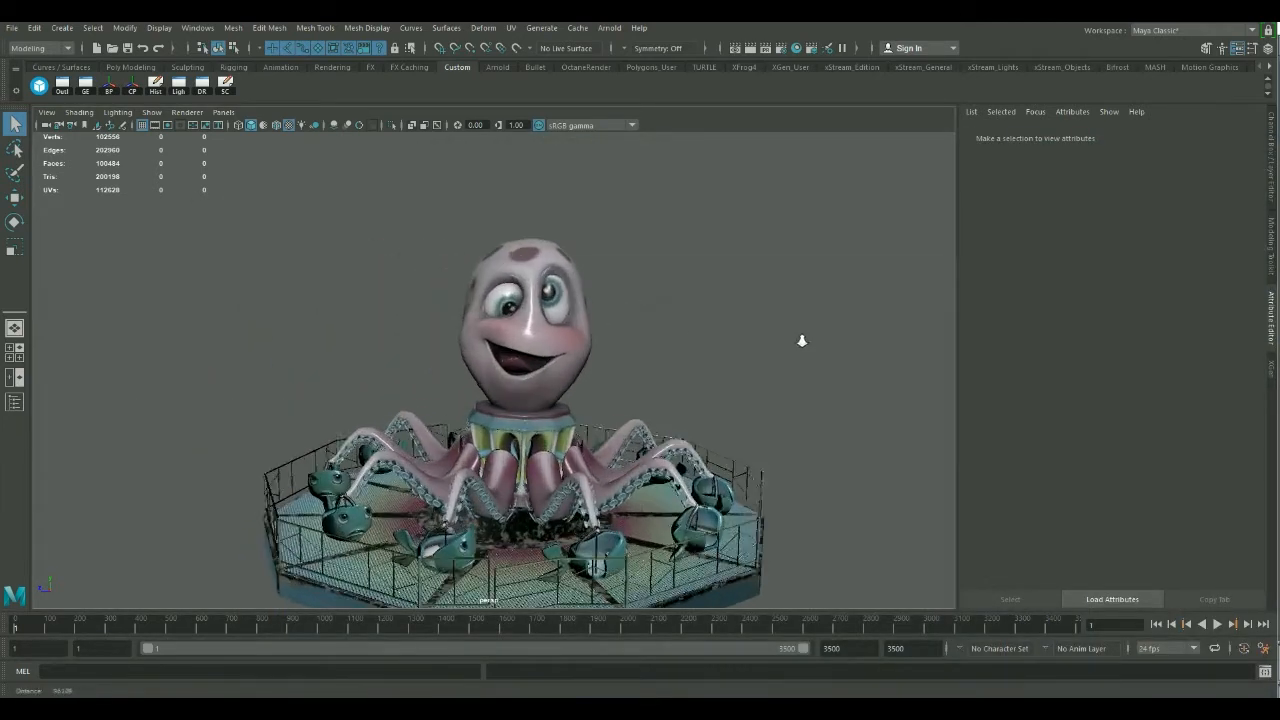
Review the scene's materials in the Hypershade with its node graph cleared, and close the window.
click(557, 245)
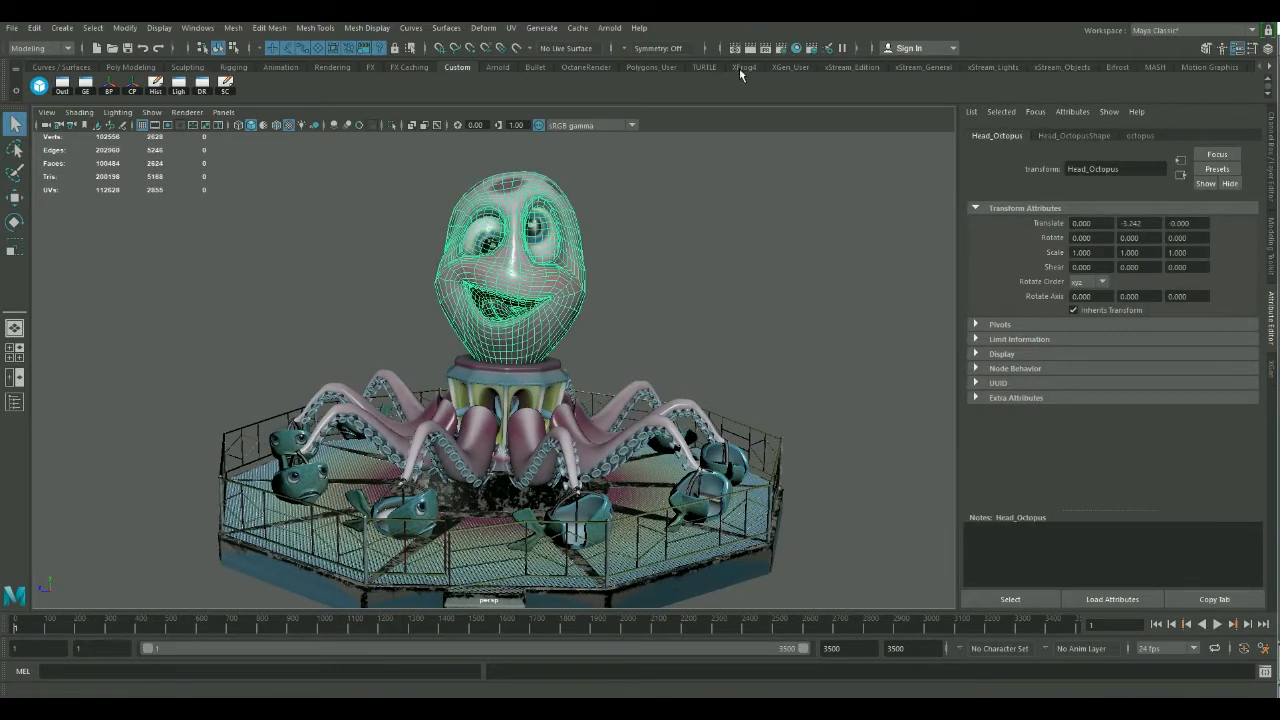
click(796, 49)
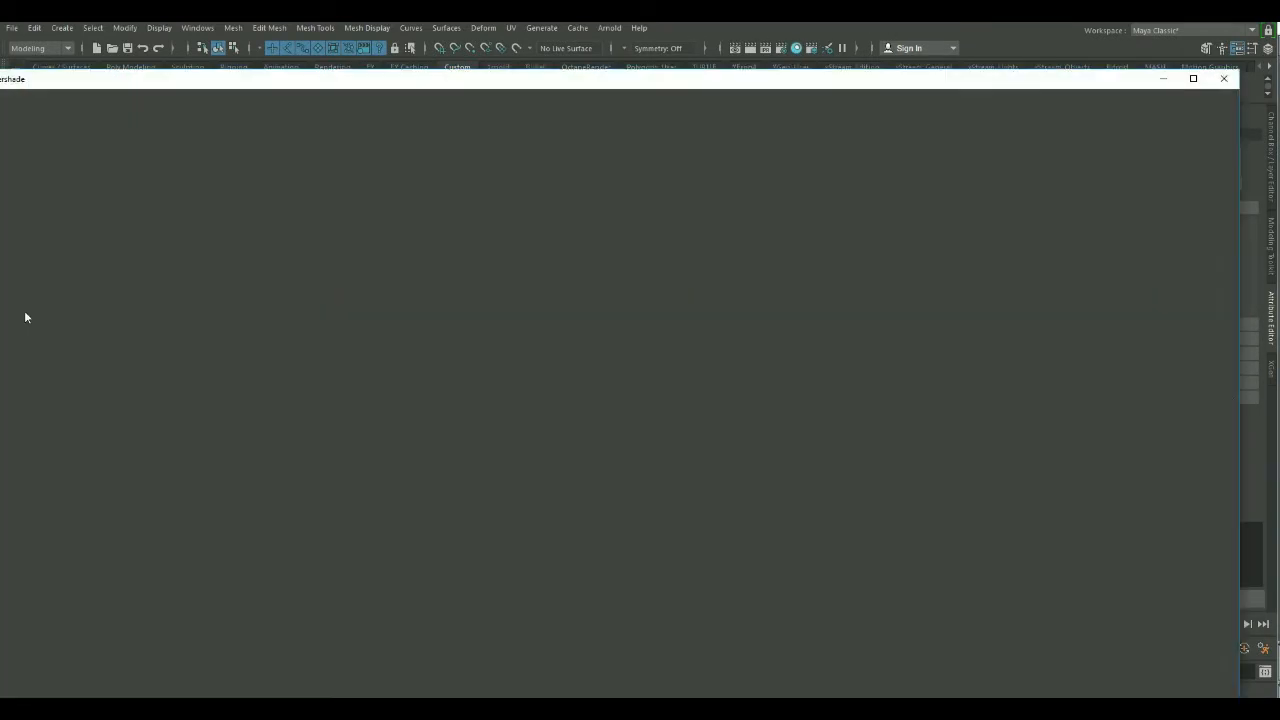
drag(321, 88, 414, 88)
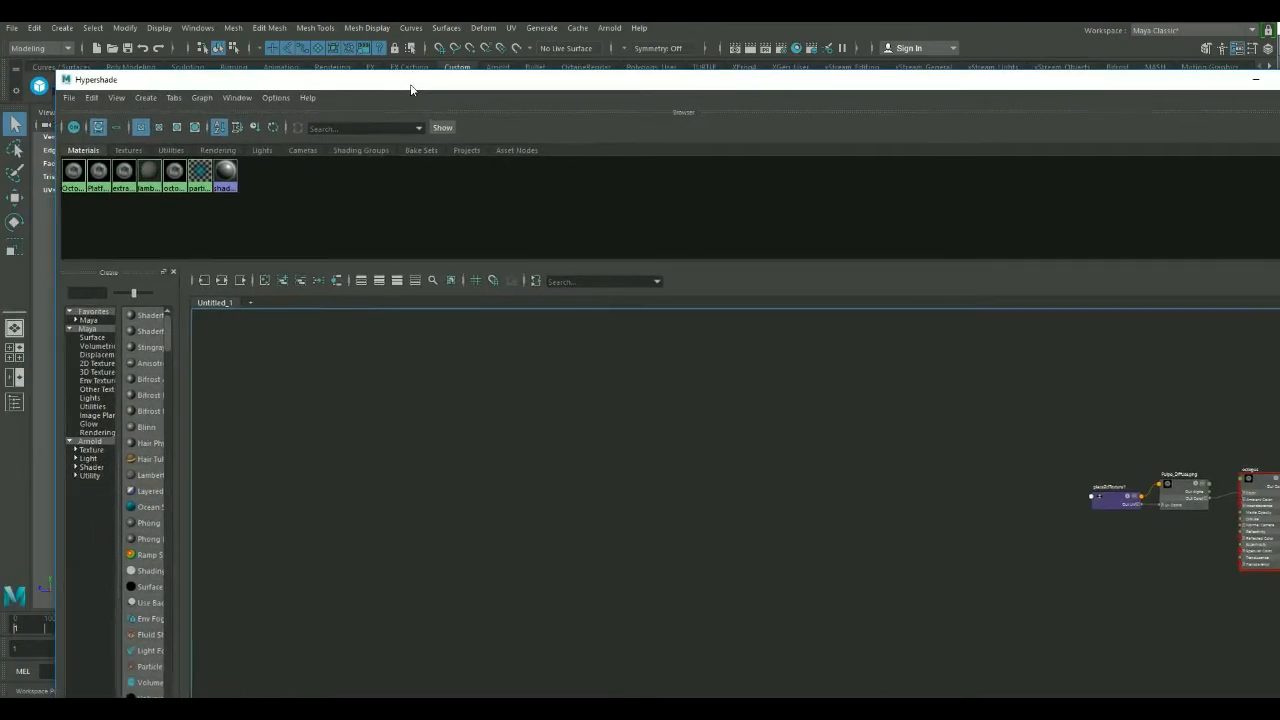
click(264, 280)
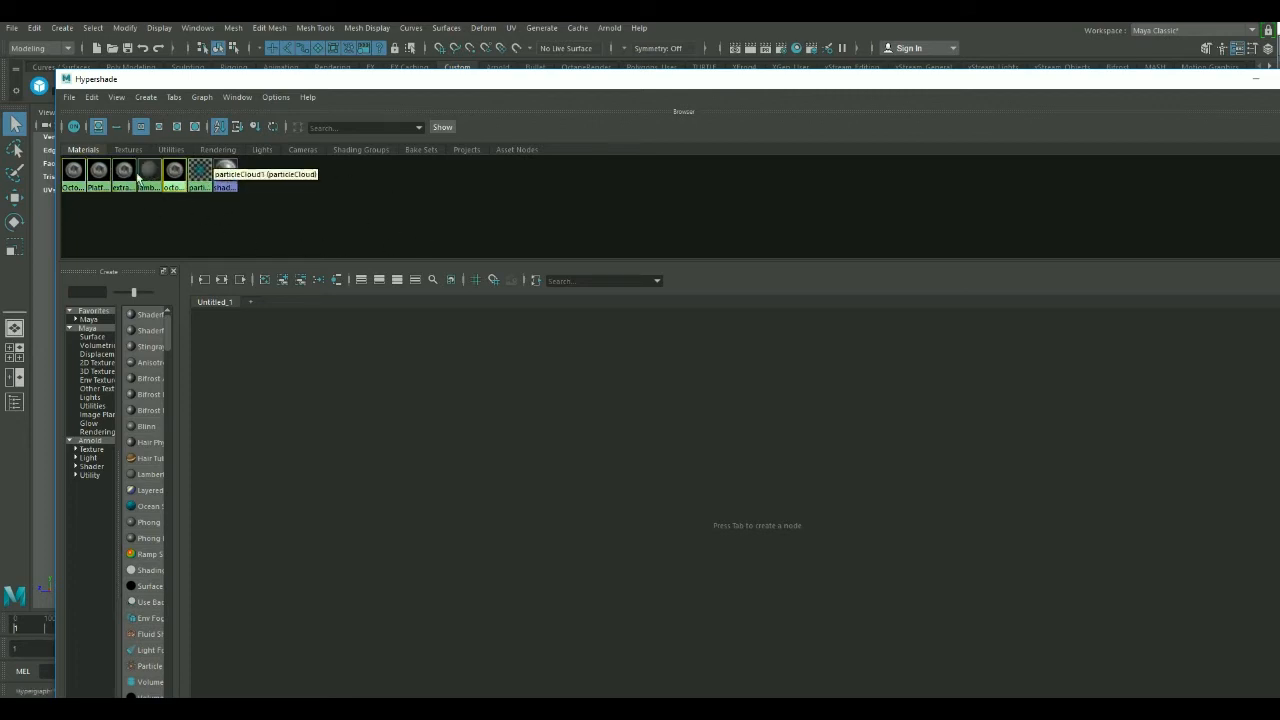
drag(634, 80, 361, 234)
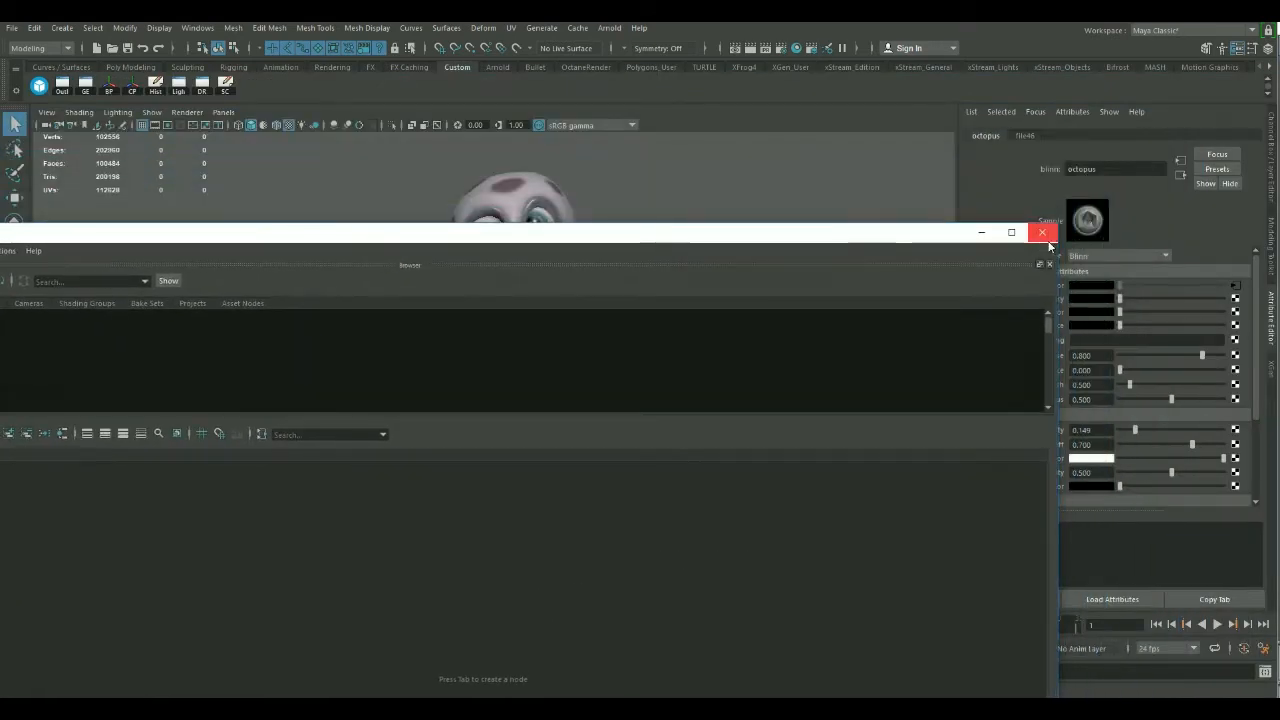
click(1042, 232)
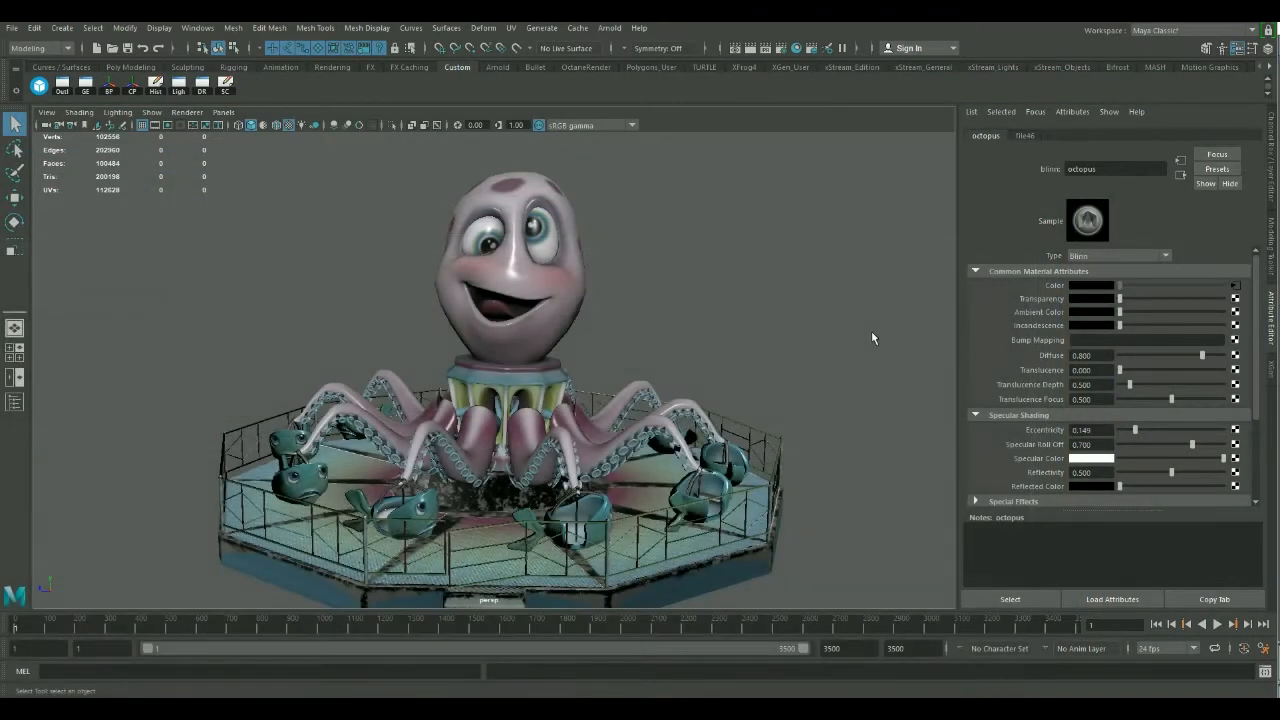
scroll(629, 291, down, 5)
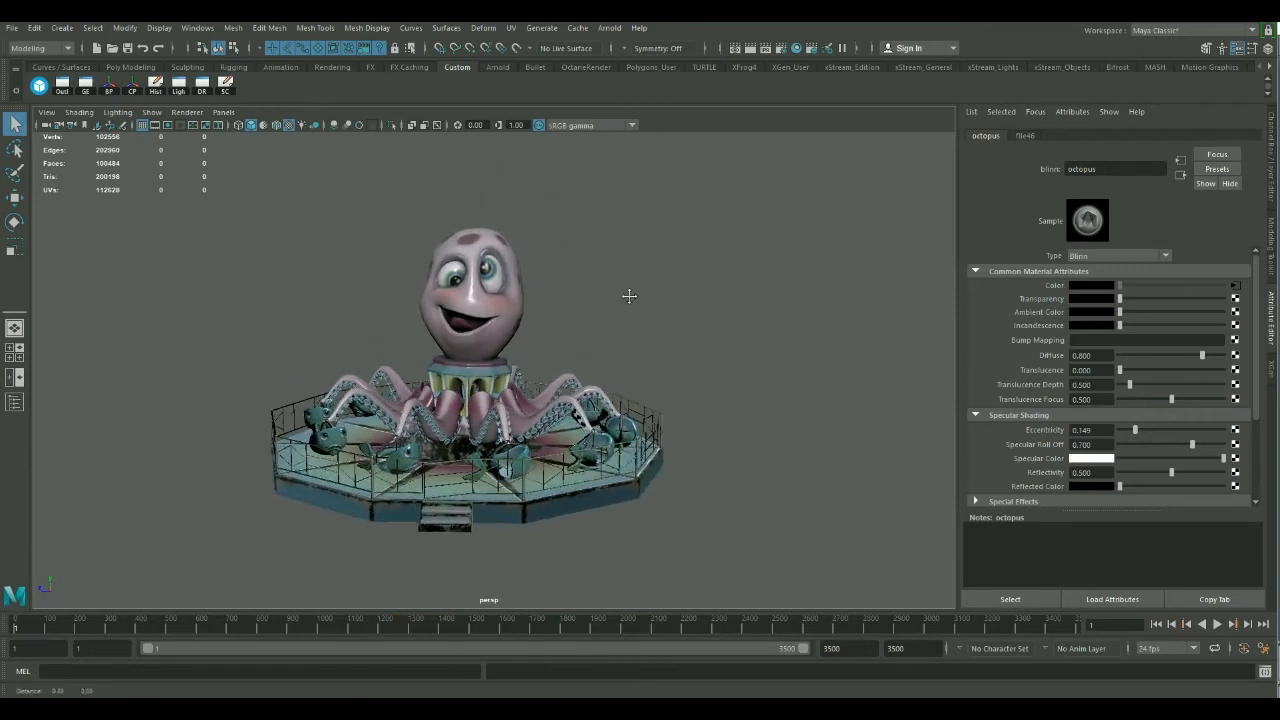
alt+right_drag(589, 320, 622, 297)
alt+drag(622, 297, 586, 299)
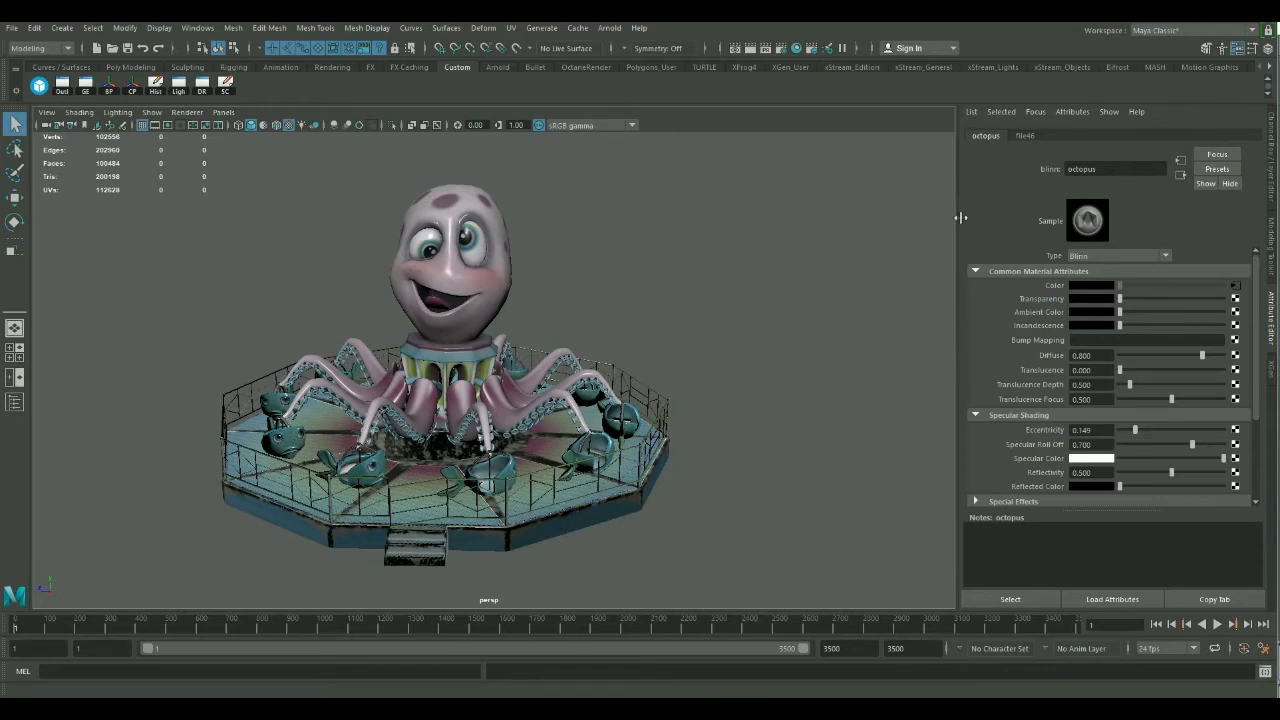
scroll(651, 257, down, 5)
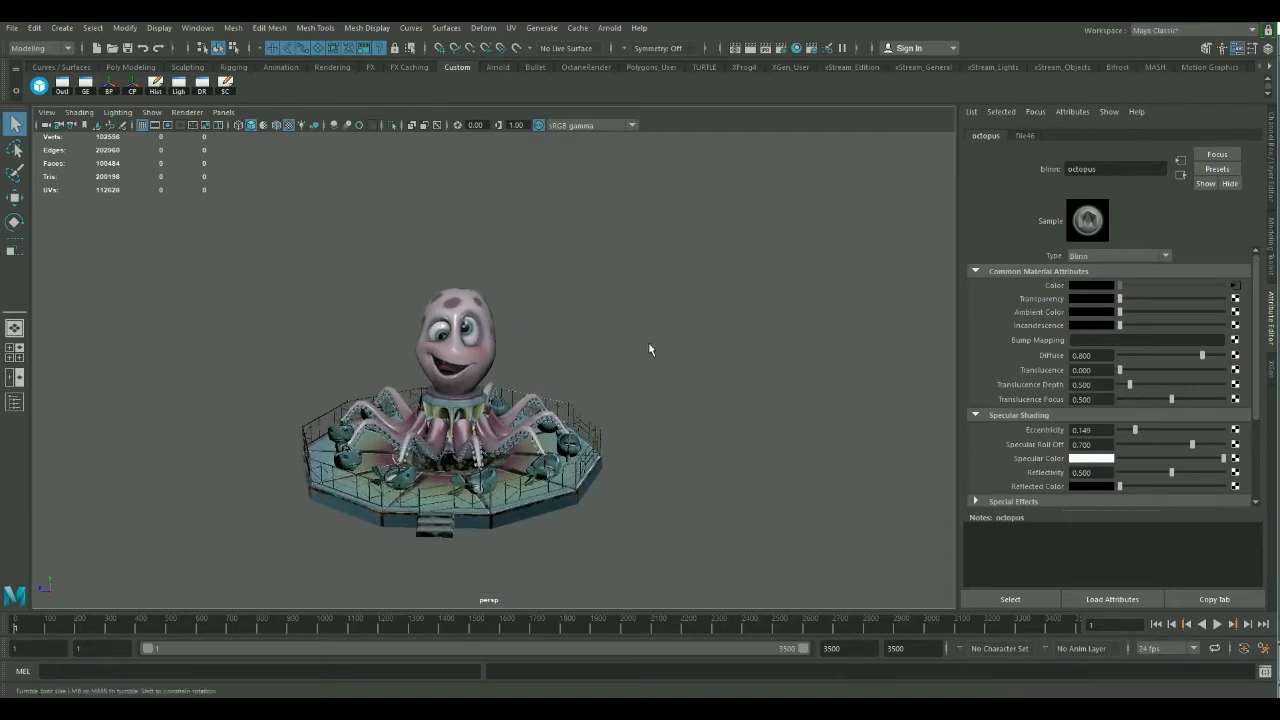
alt+drag(649, 346, 594, 321)
scroll(684, 363, up, 3)
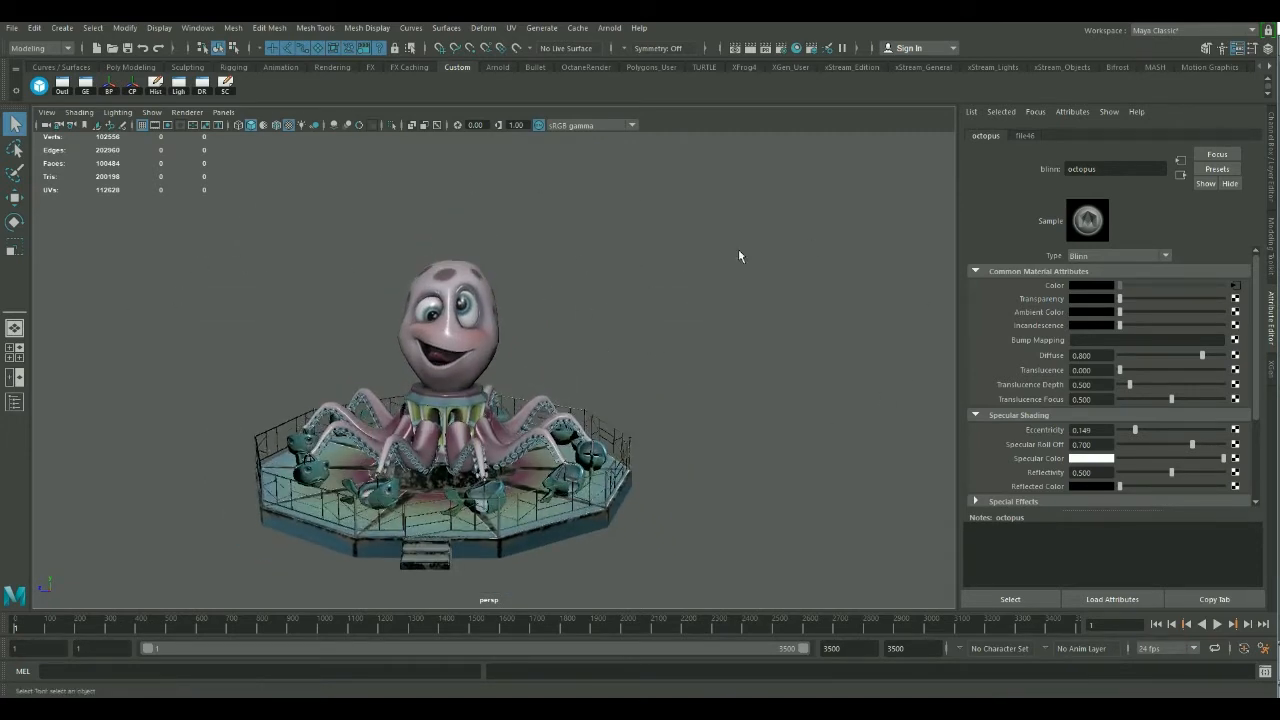
Select the whole ride and start exporting the selection with FBX export as the file type.
drag(724, 260, 242, 582)
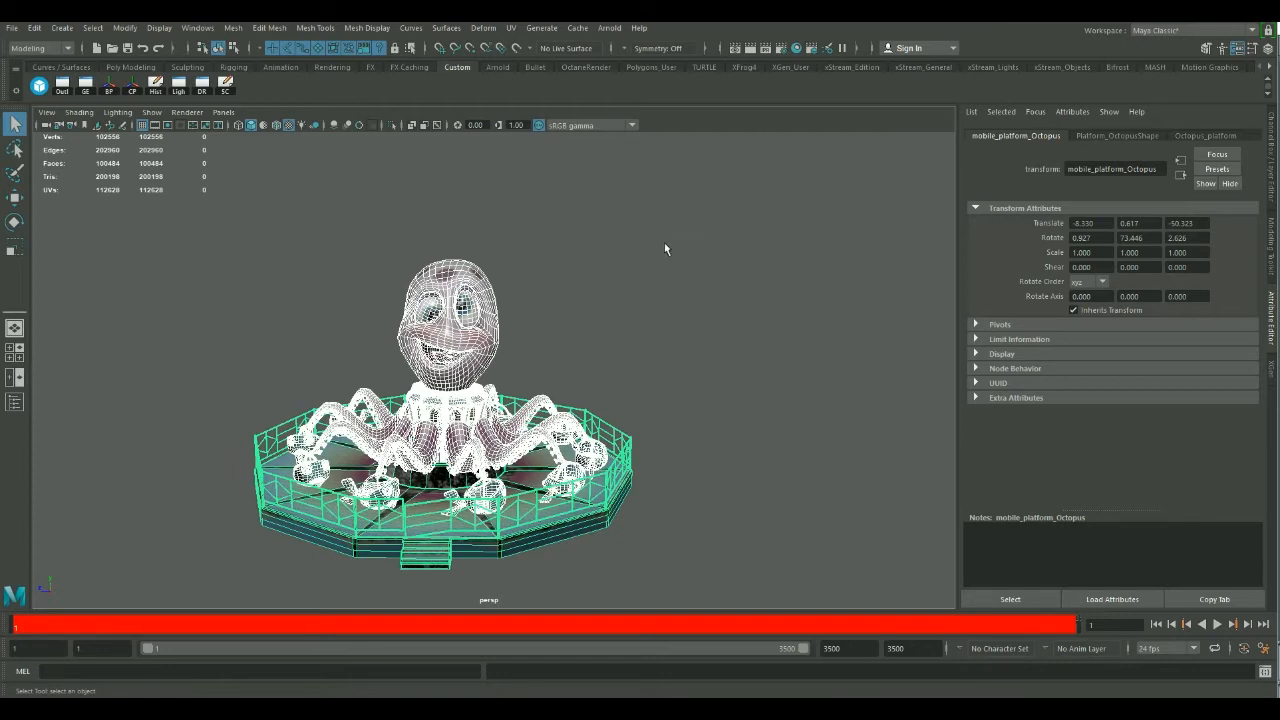
click(12, 30)
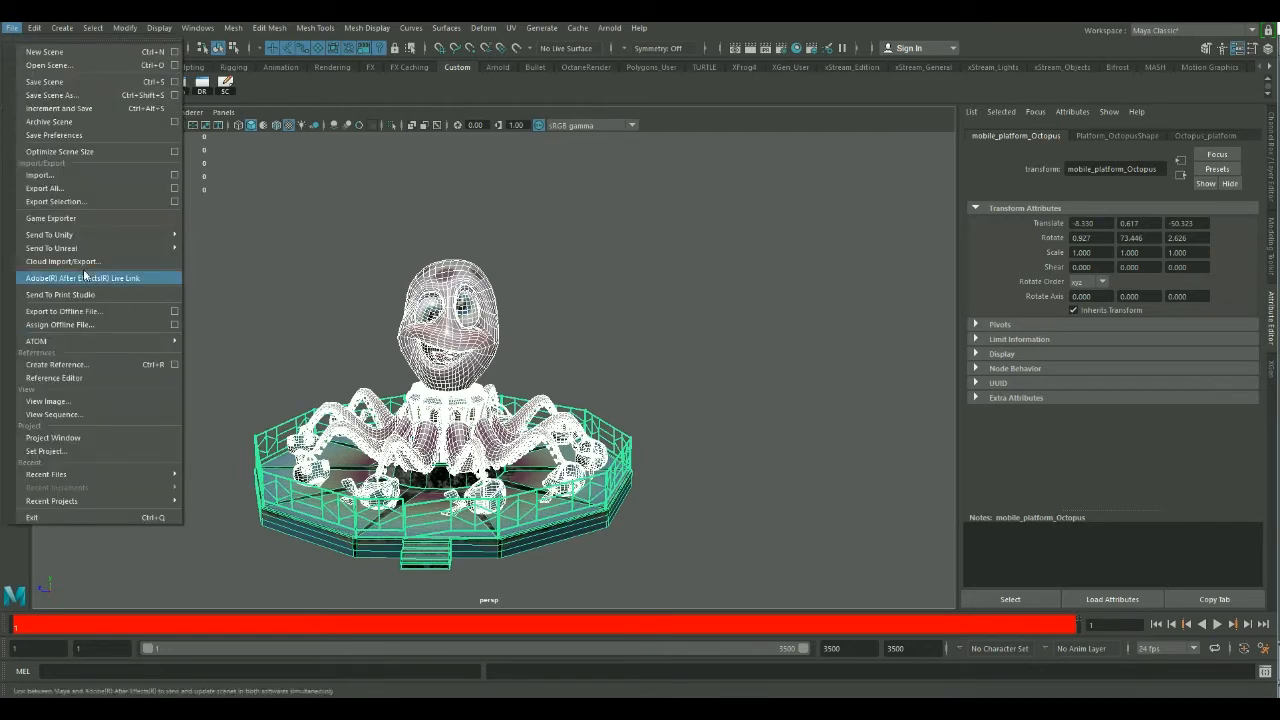
click(56, 201)
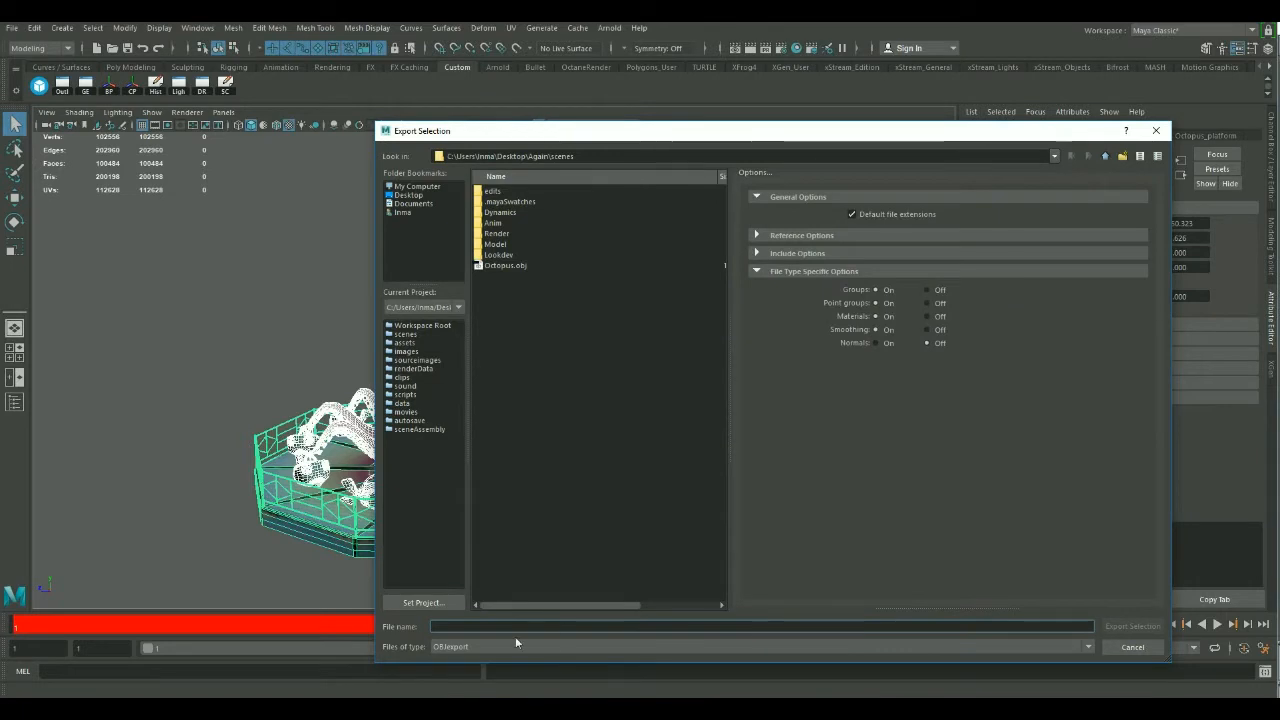
click(460, 646)
click(466, 609)
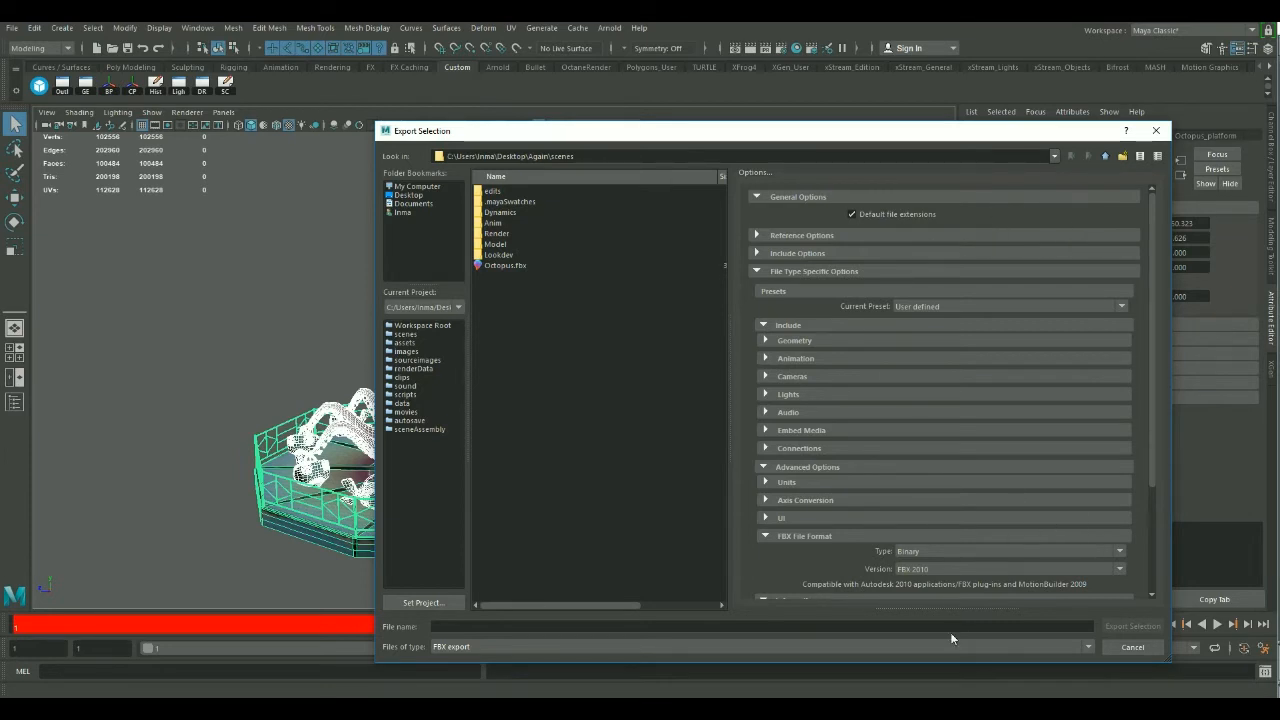
Try FBX 2018 as the FBX file format version and return it to FBX 2010.
drag(1152, 471, 1134, 560)
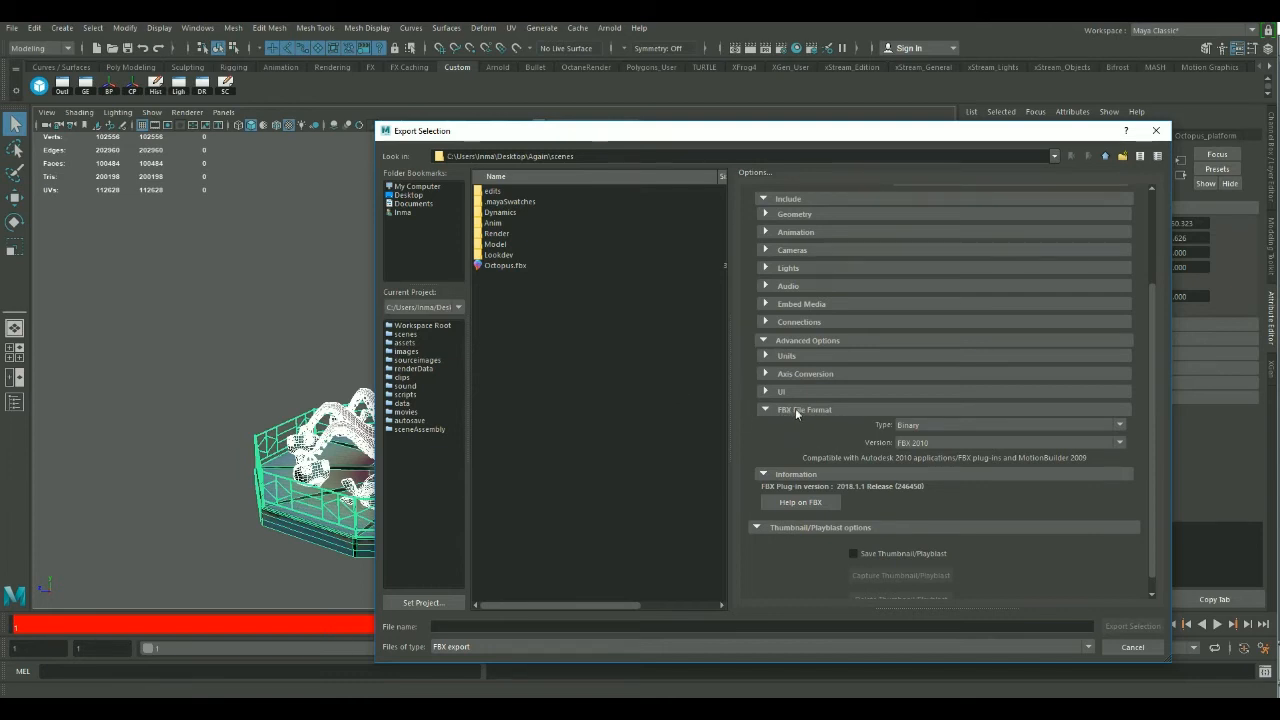
click(922, 428)
click(825, 441)
click(970, 446)
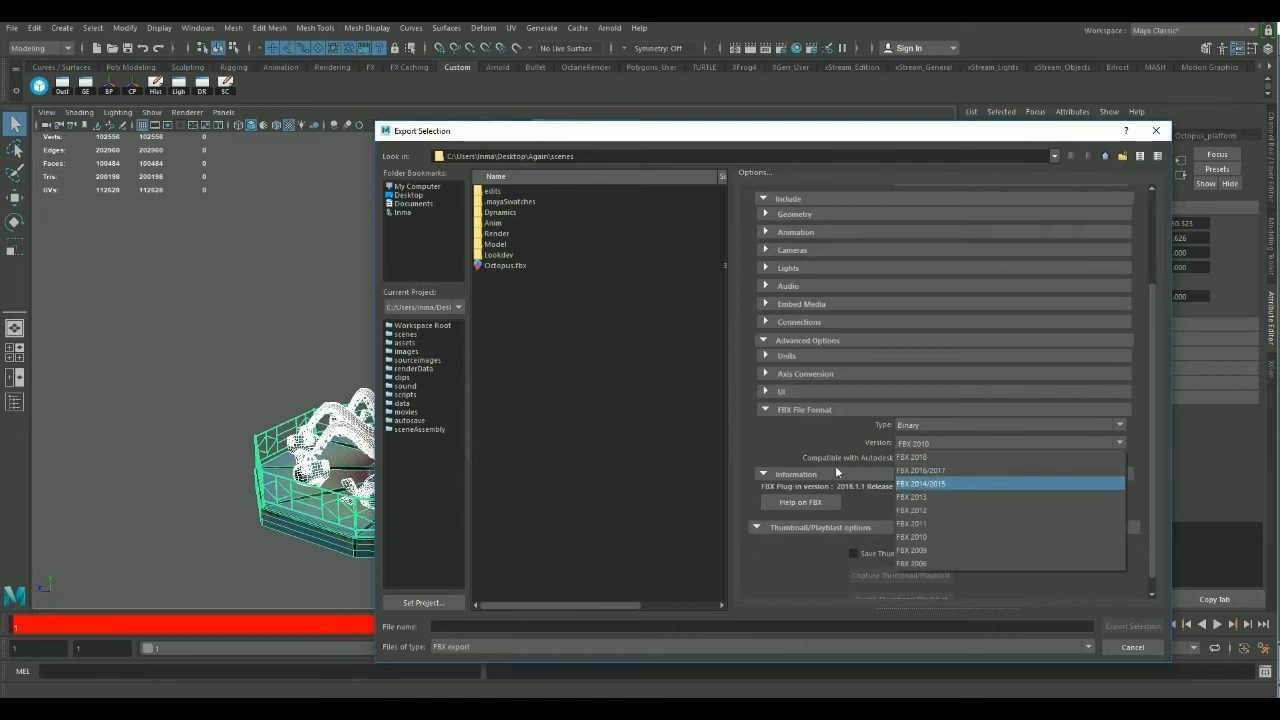
click(918, 453)
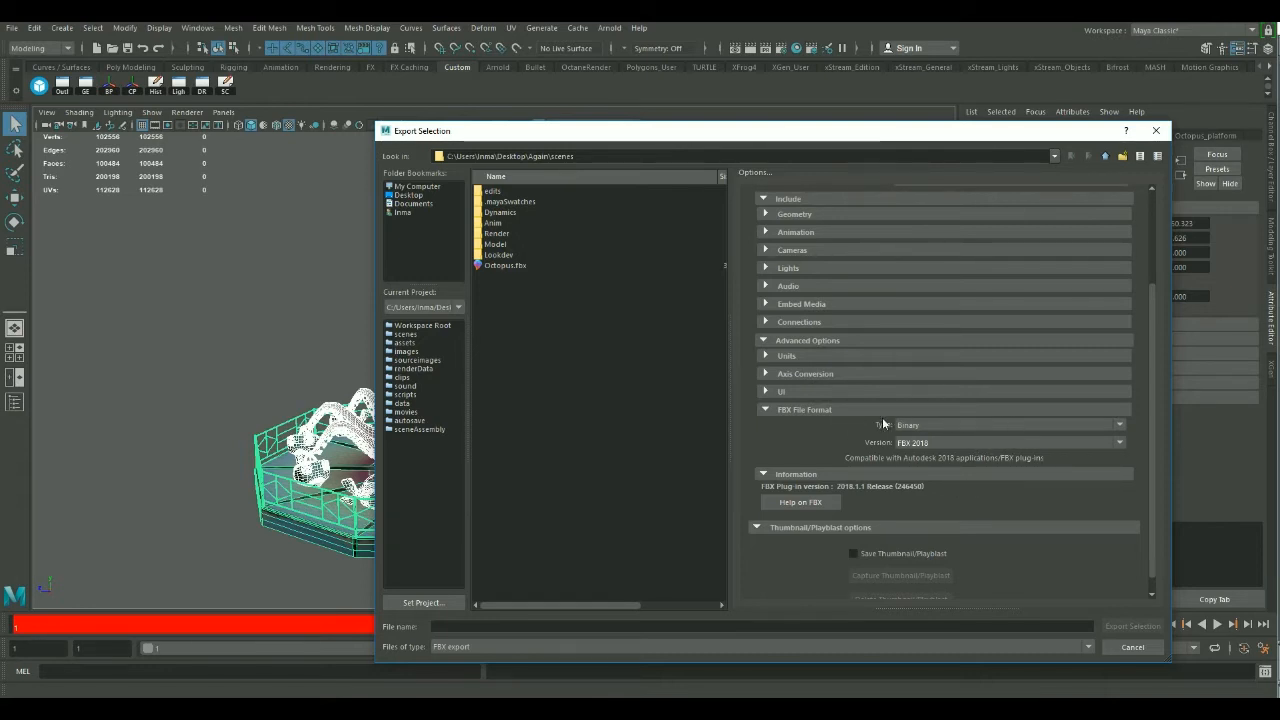
click(940, 441)
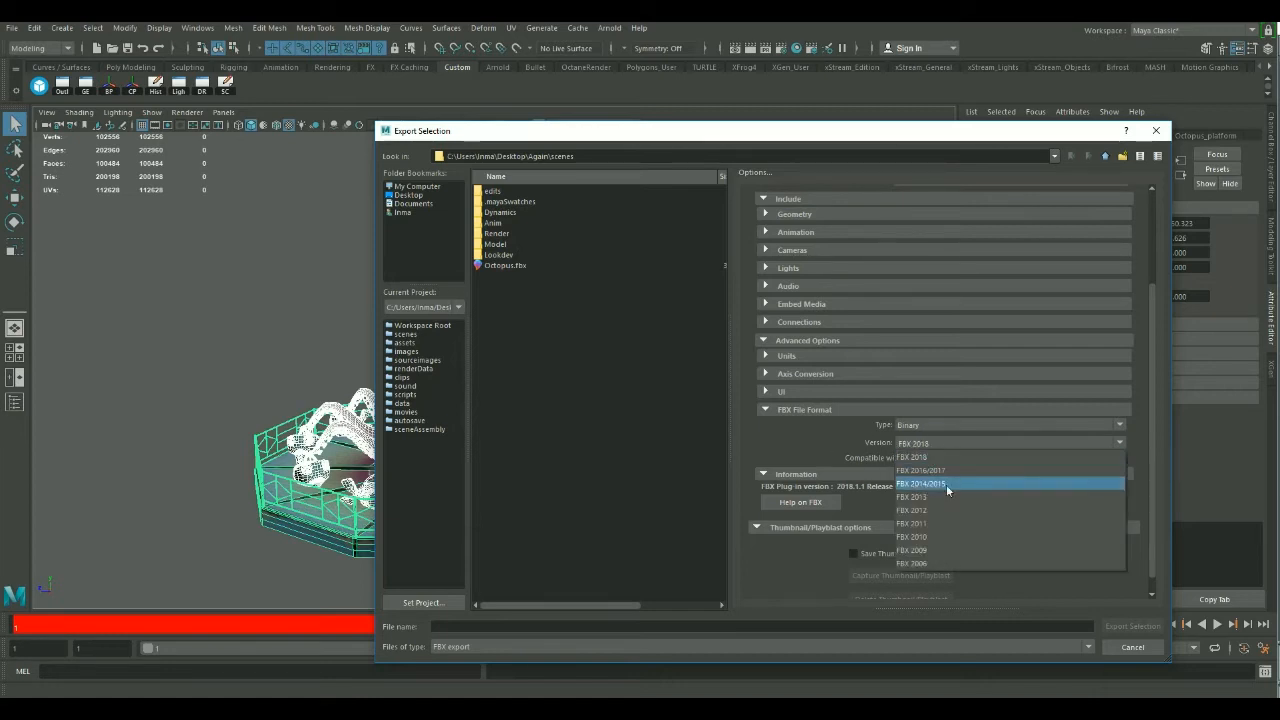
click(917, 538)
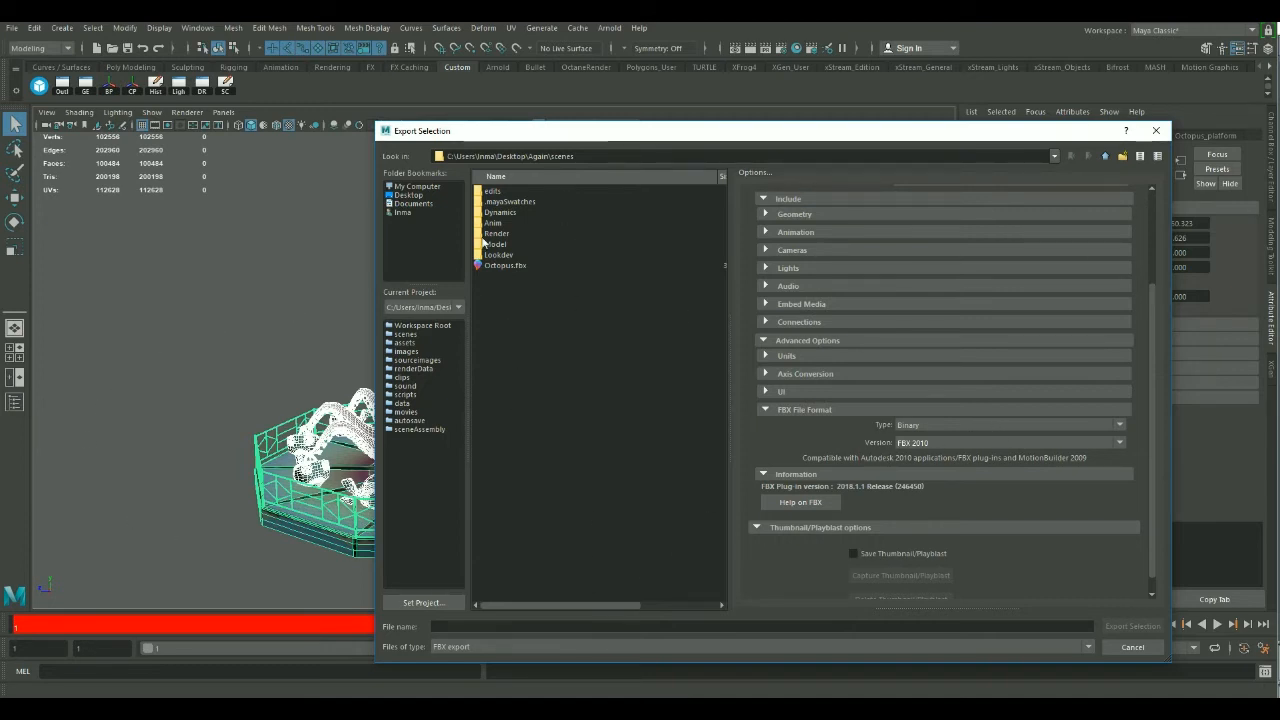
Export the selected ride as Octopus.fbx in the scenes folder, replacing the existing file.
click(505, 265)
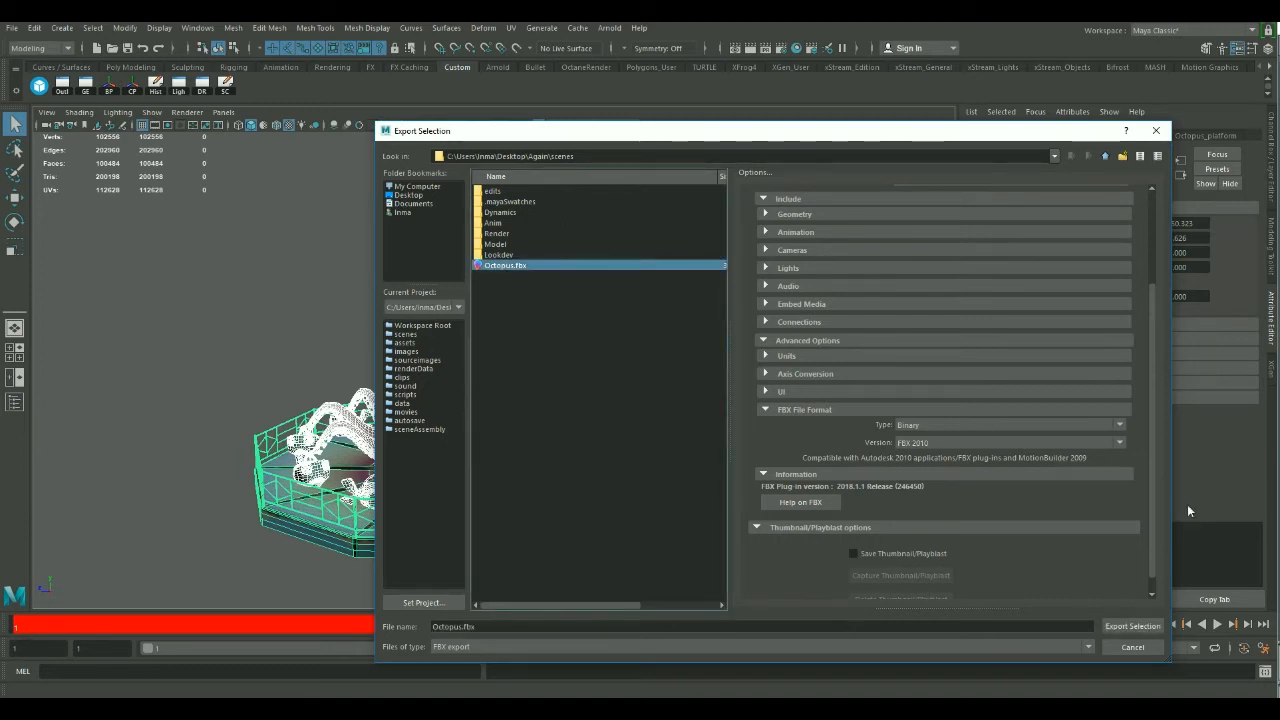
click(1146, 633)
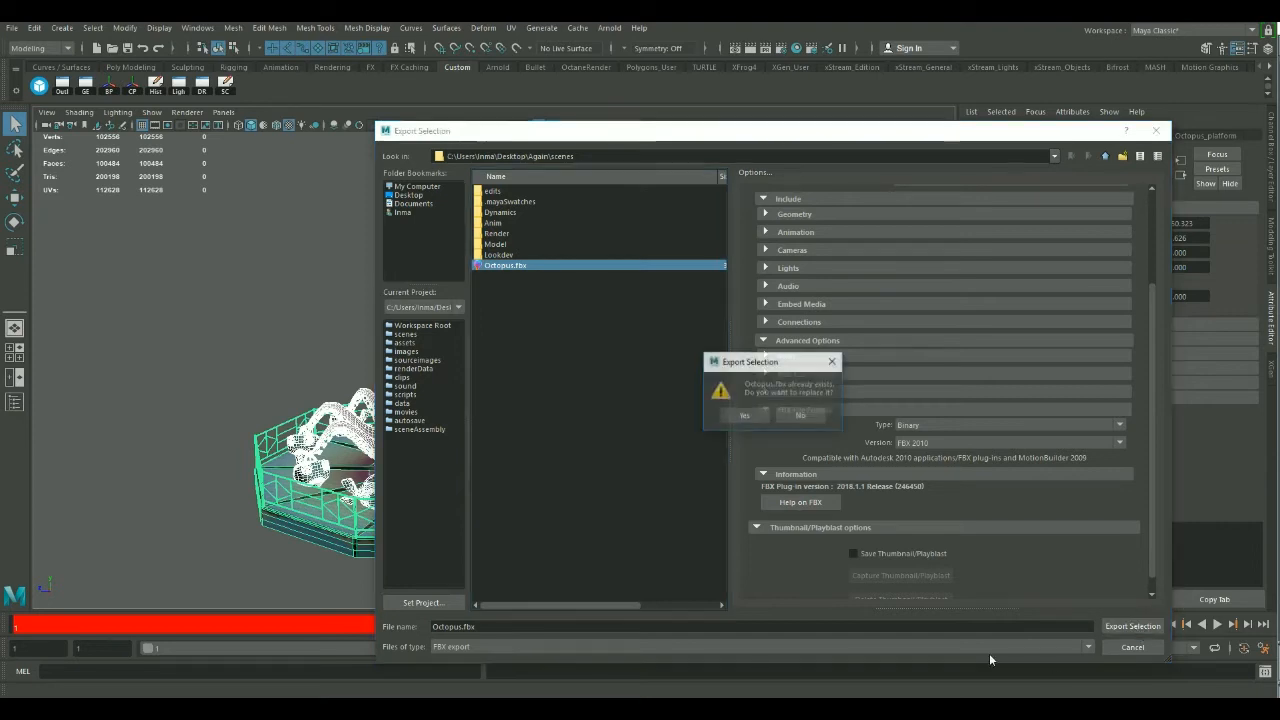
click(744, 413)
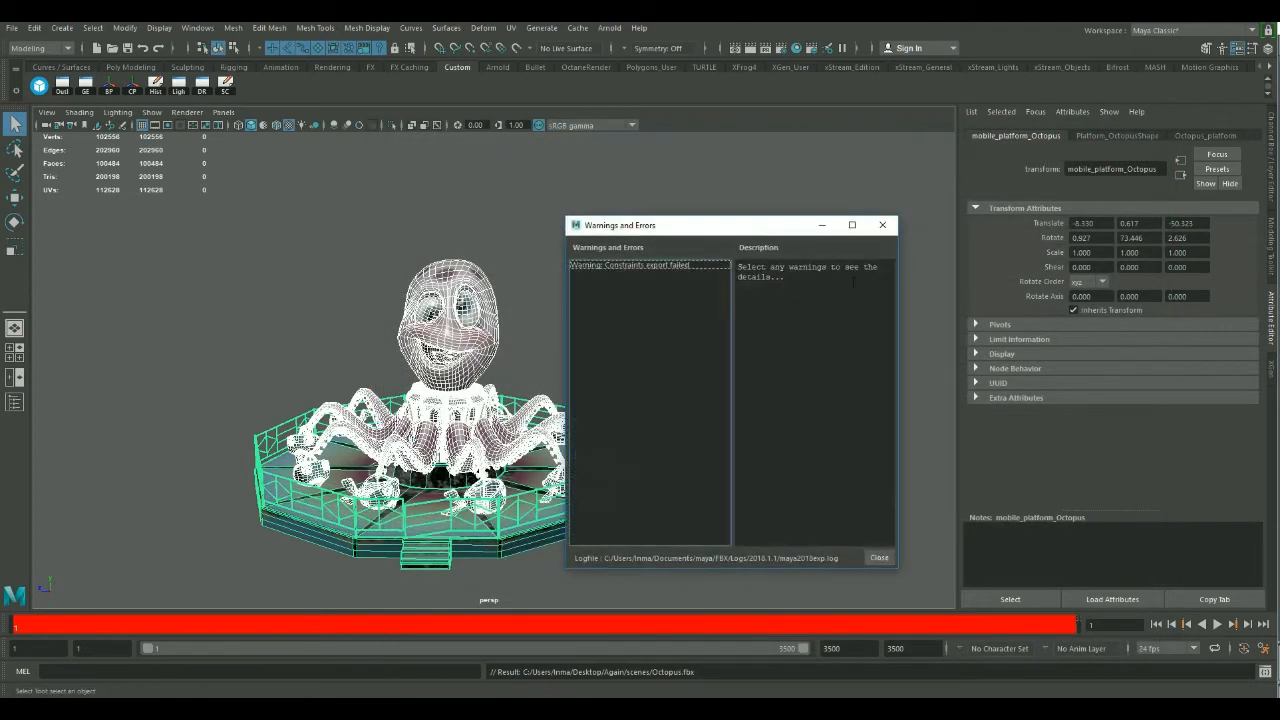
Read the description of the constraints export warning, close the warnings window and clear the selection.
drag(737, 228, 776, 220)
click(711, 245)
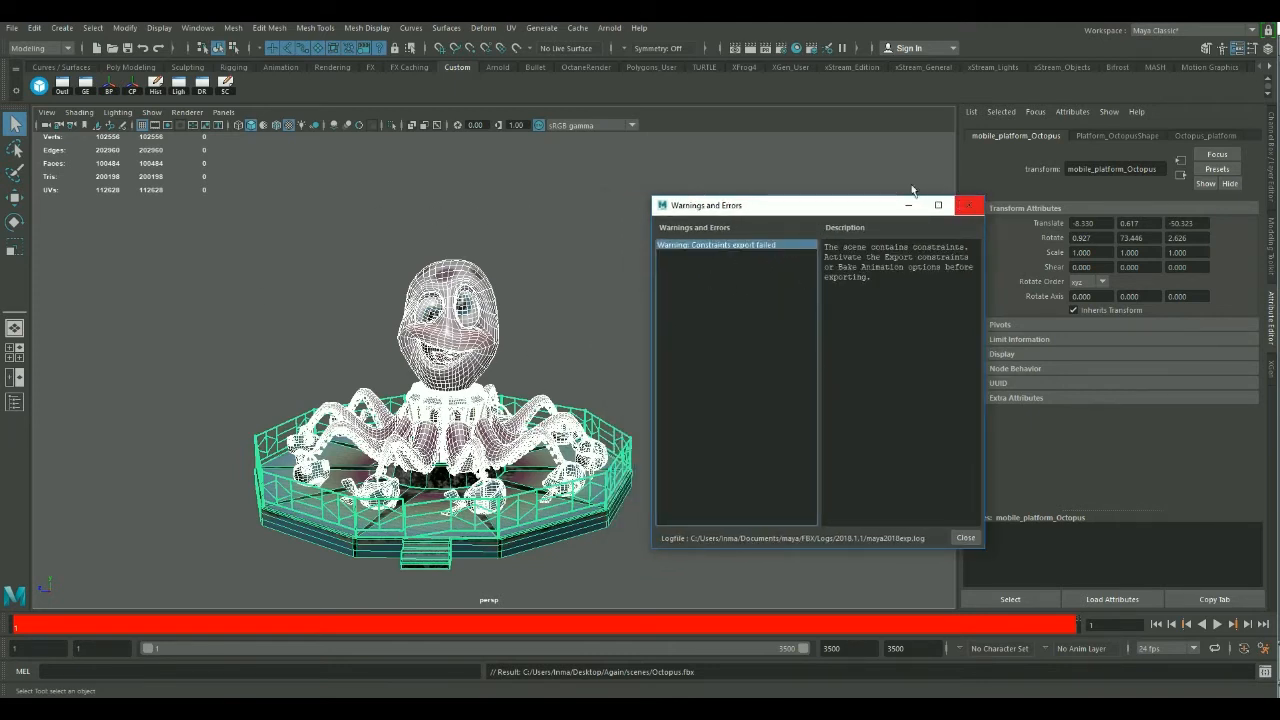
drag(862, 208, 816, 210)
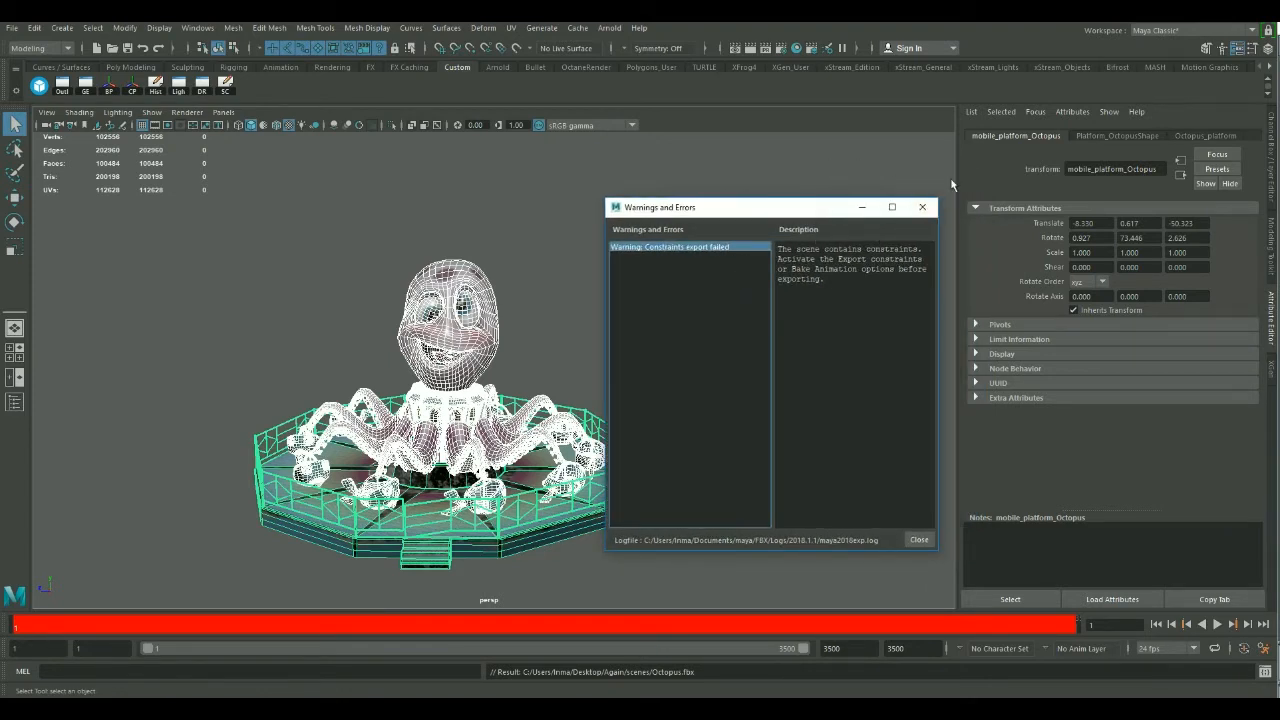
click(922, 208)
click(844, 215)
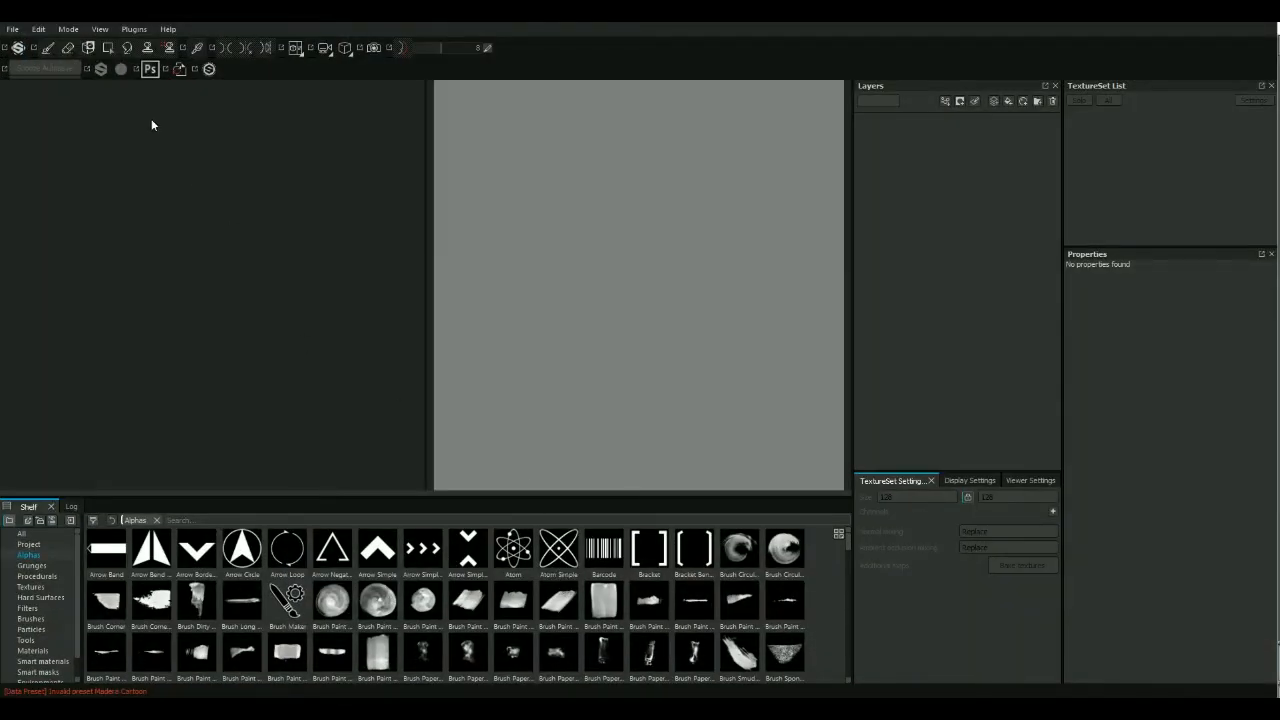
Switch to Substance Painter and create a new project from the Octopus.fbx mesh with the PBR Metallic Roughness Alpha-test template at 1024 resolution.
click(16, 30)
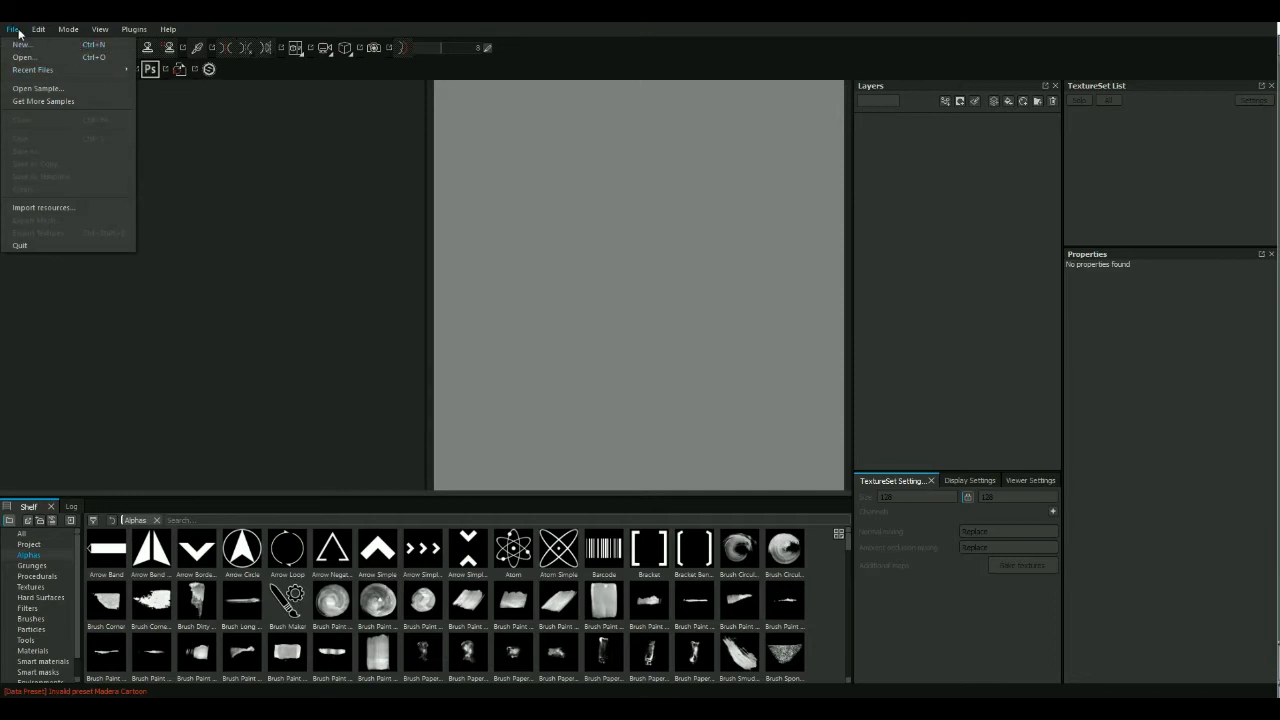
mouse_move(35, 26)
click(22, 45)
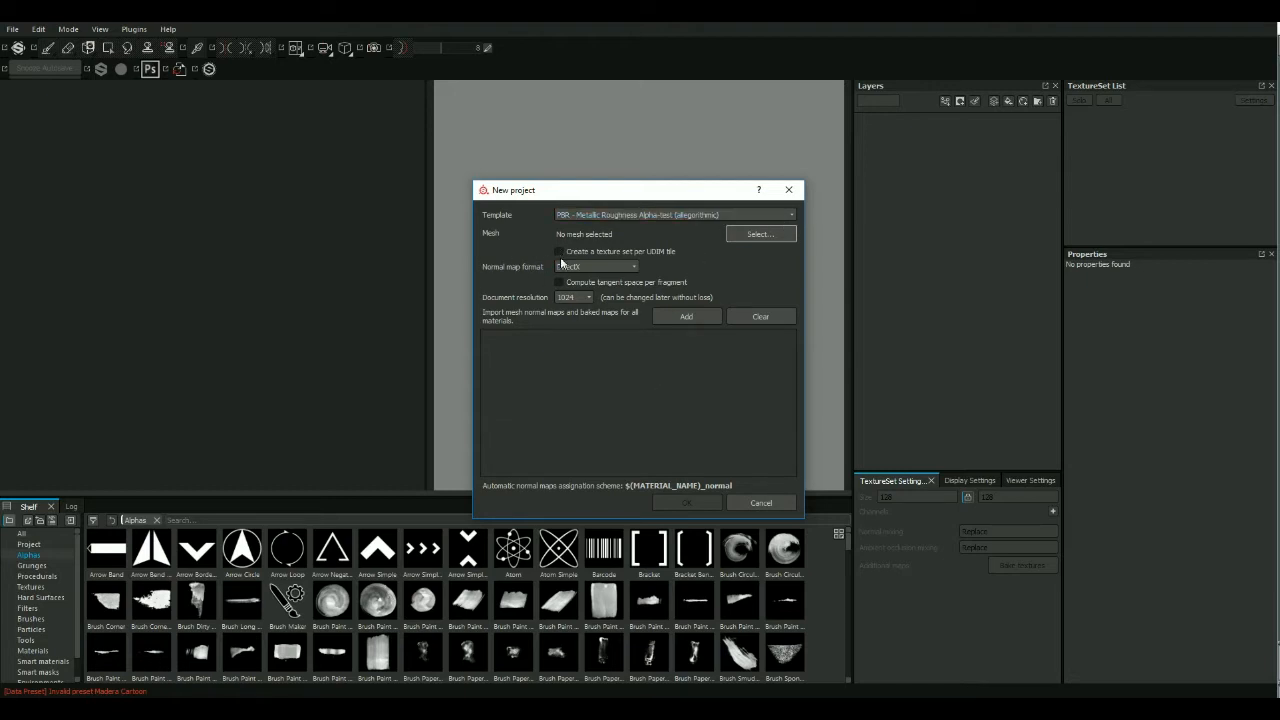
click(785, 240)
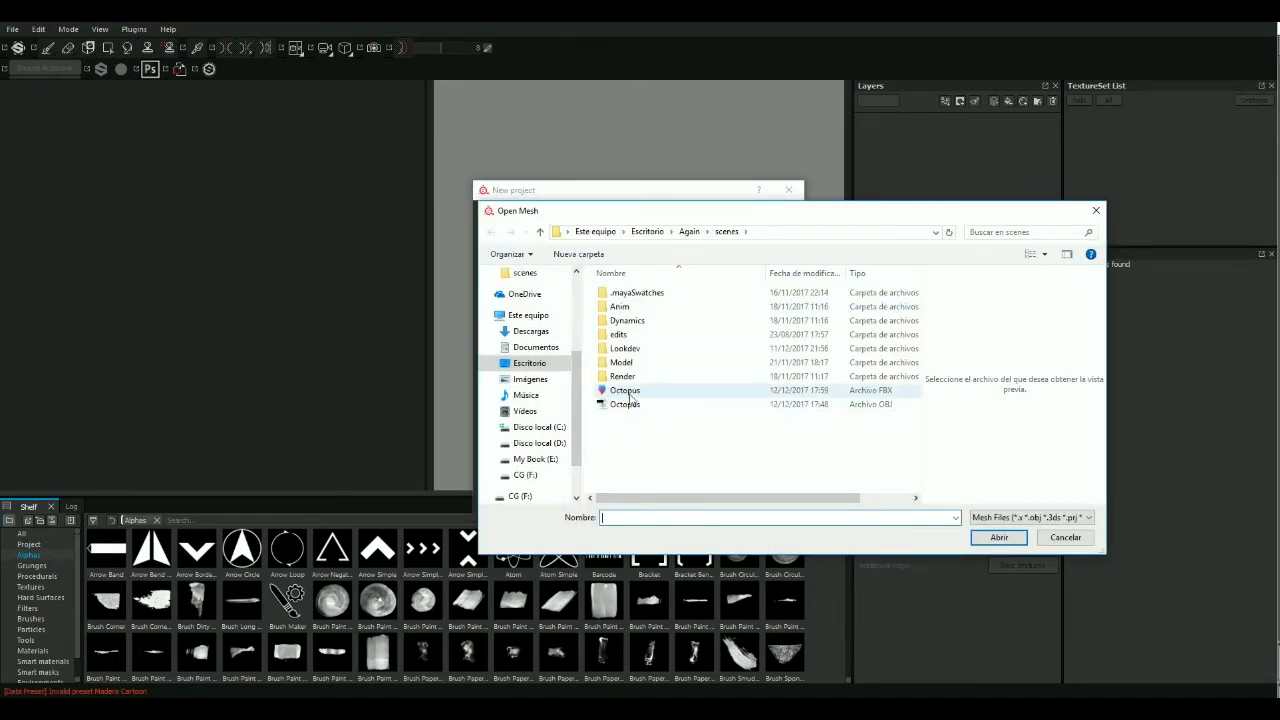
click(628, 392)
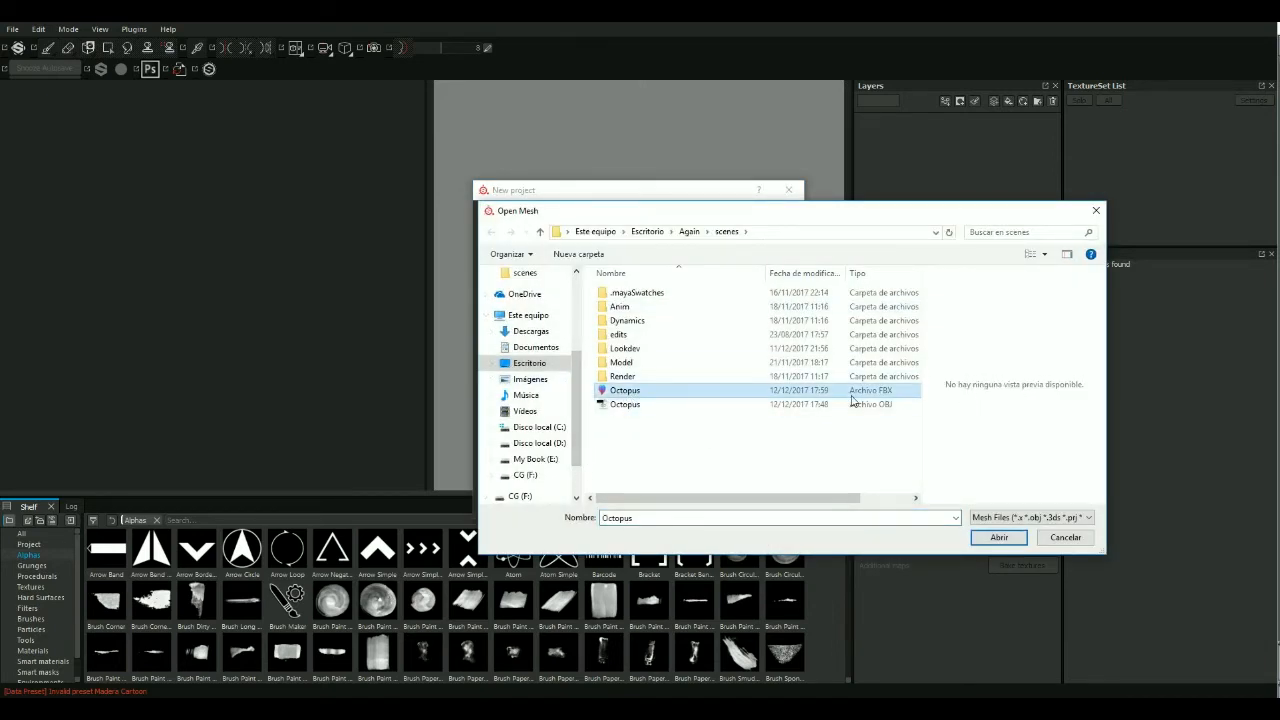
click(997, 542)
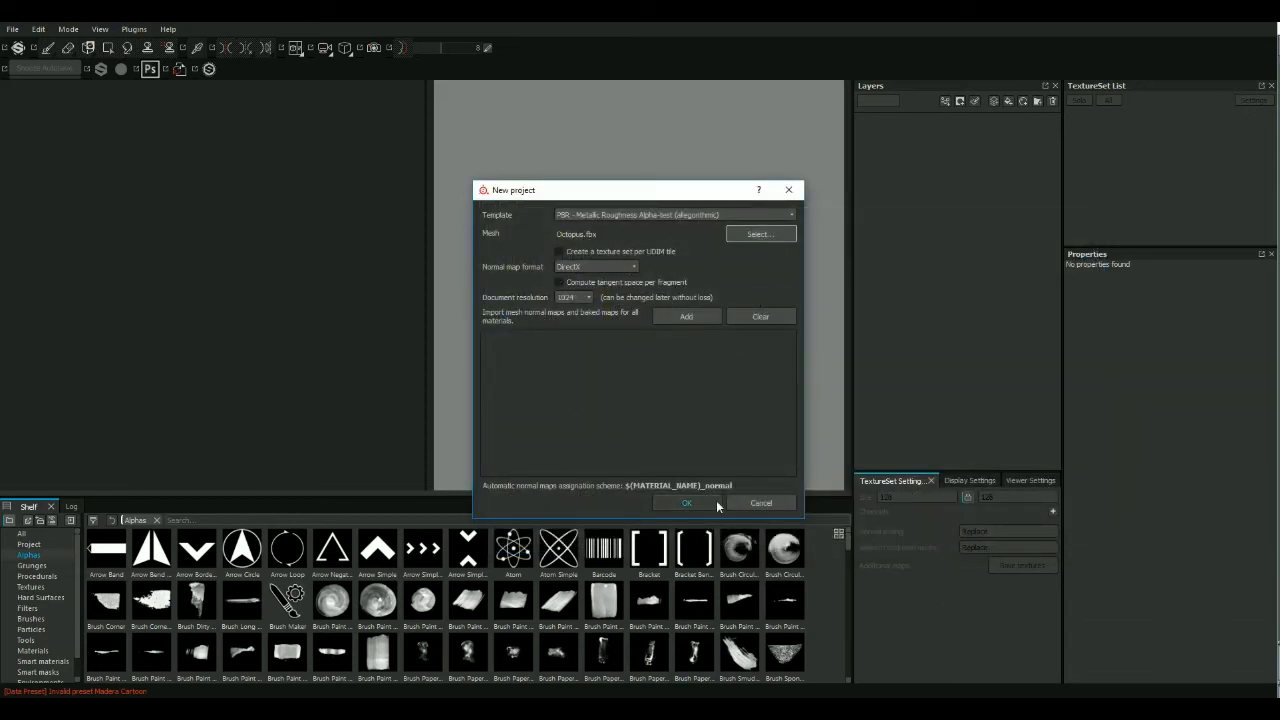
click(687, 503)
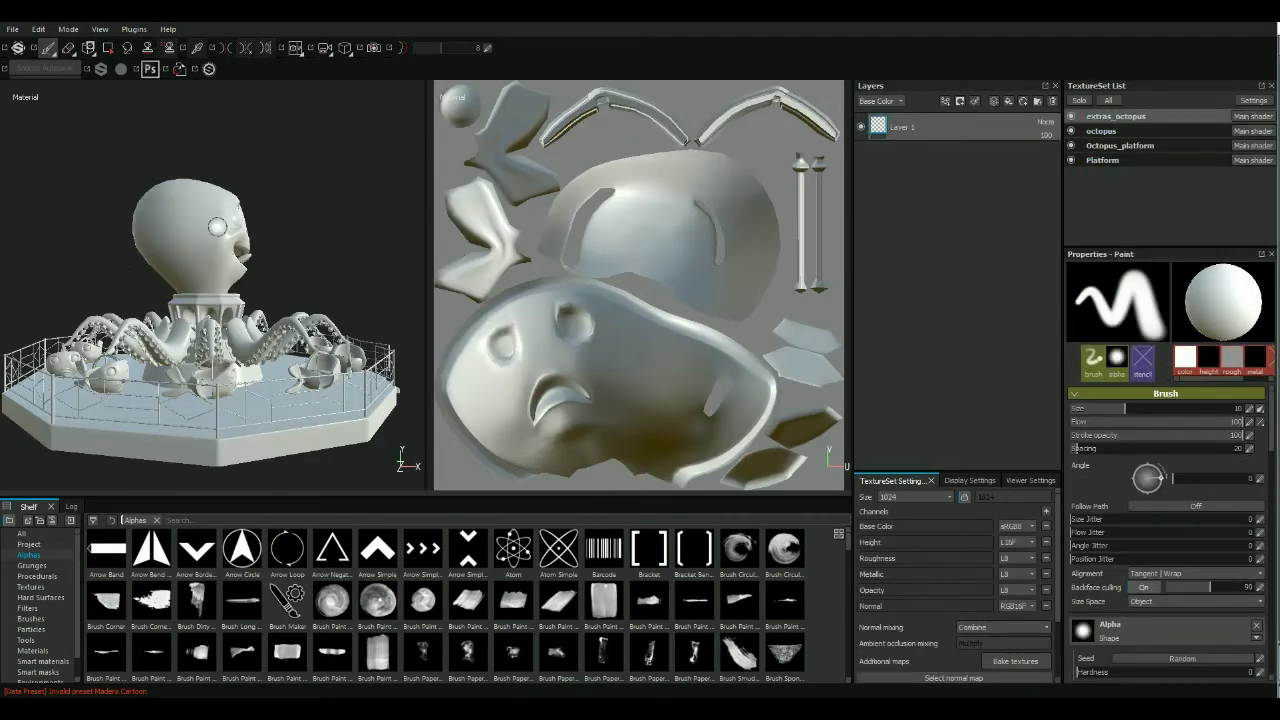
View the imported ride from the front and review the UV layouts of the octopus, Octopus_platform and Platform texture sets.
alt+drag(354, 223, 305, 258)
alt+right_drag(305, 258, 234, 254)
alt+middle_drag(290, 250, 323, 271)
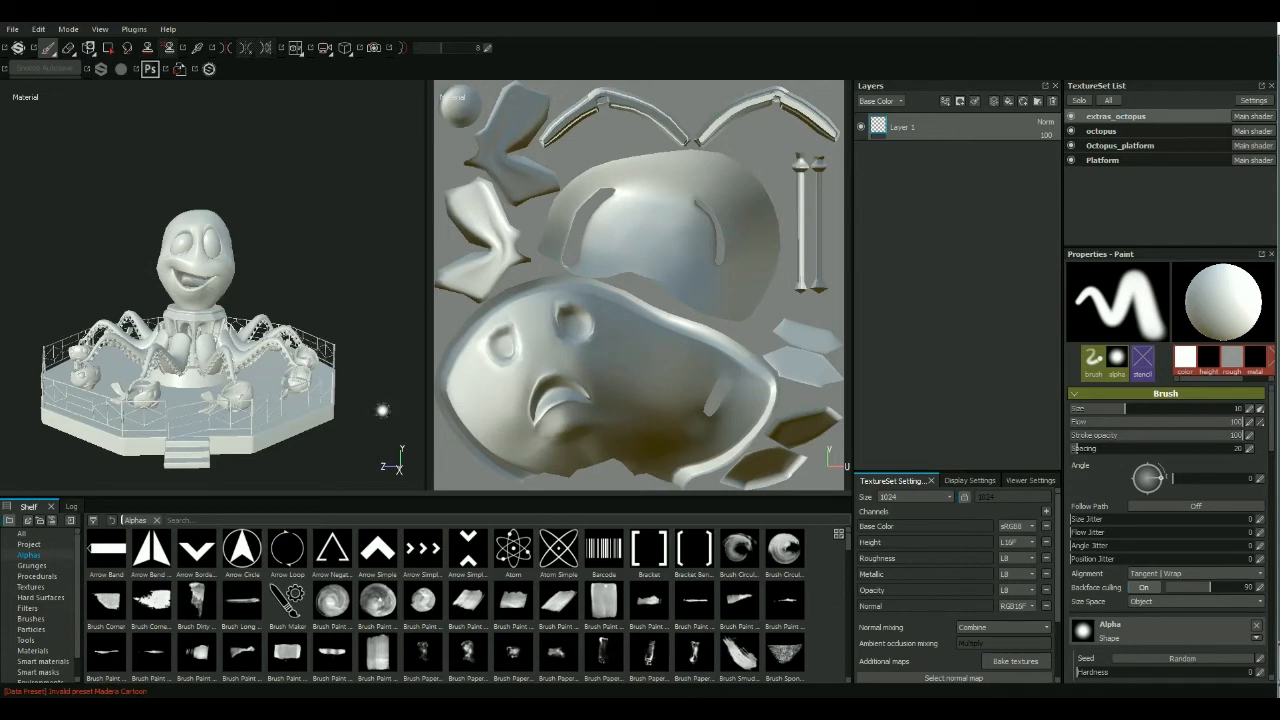
click(1104, 132)
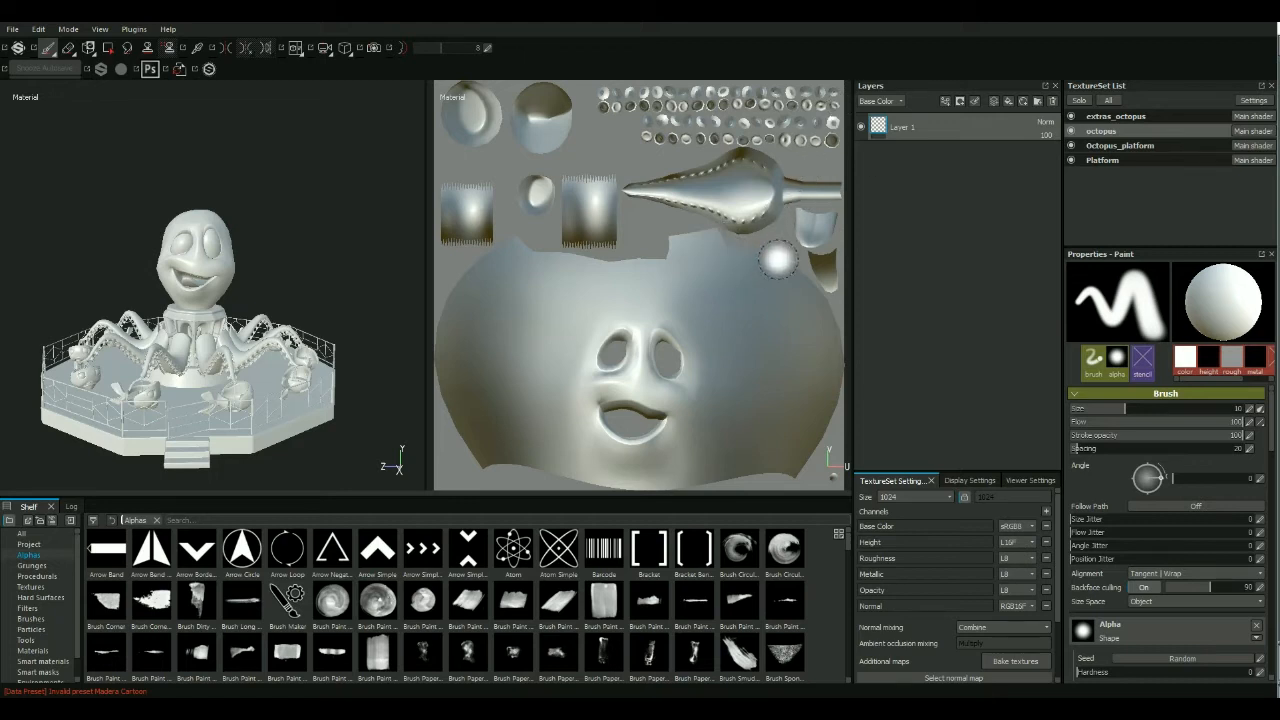
click(1105, 146)
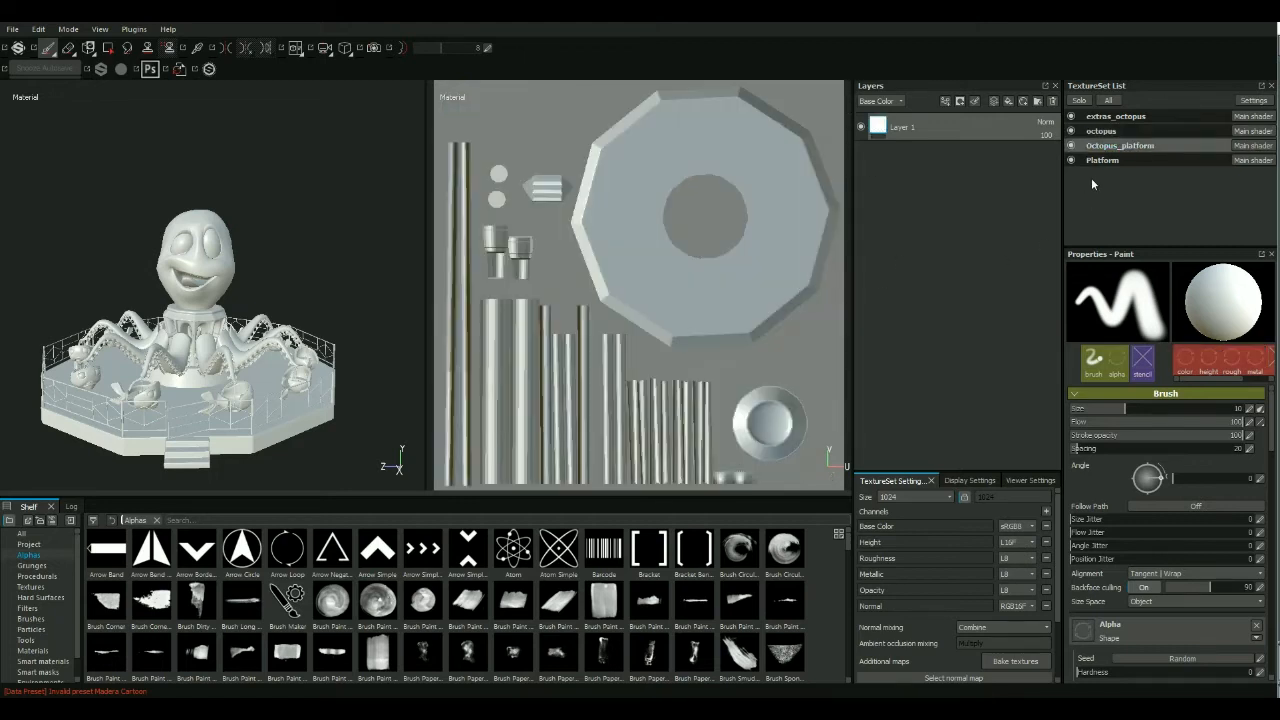
click(1102, 160)
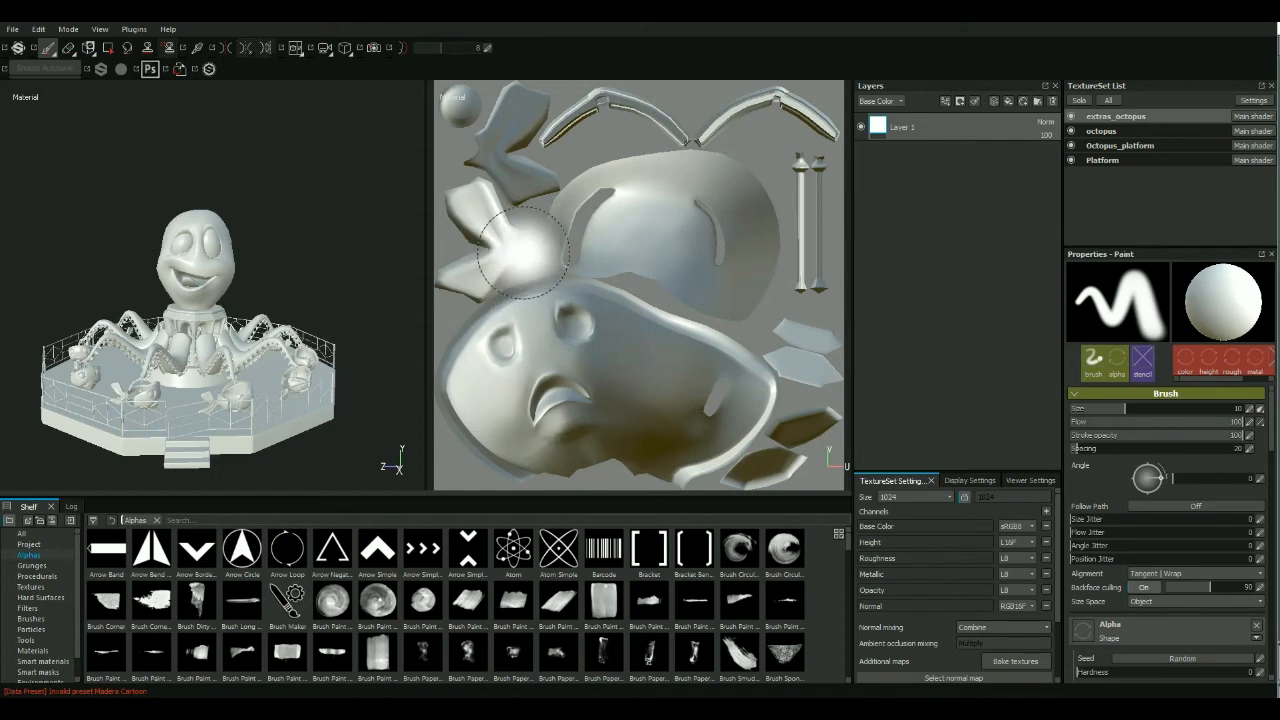
Show only the 3D view and examine the untextured ride from the front.
click(293, 48)
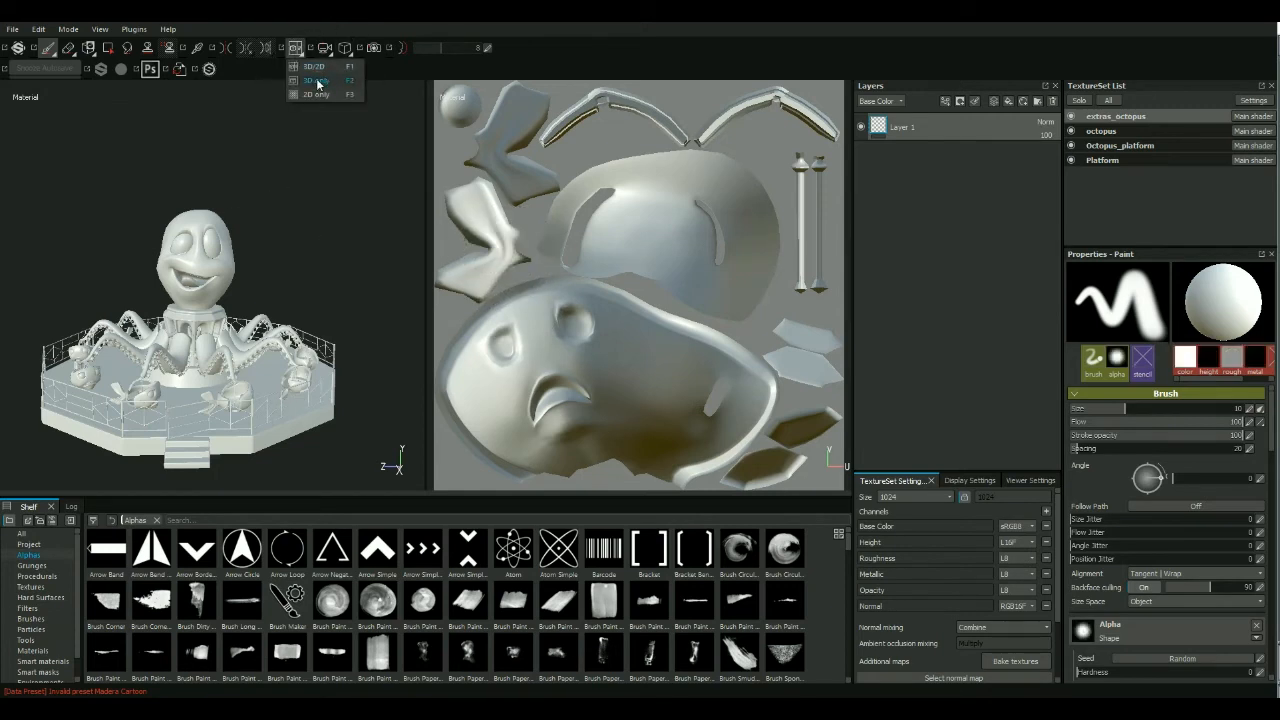
click(317, 83)
mouse_move(569, 229)
alt+mouse_down()
mouse_move(517, 300)
mouse_move(674, 323)
mouse_move(590, 341)
mouse_move(717, 360)
mouse_move(650, 340)
mouse_move(694, 340)
mouse_move(601, 373)
mouse_move(665, 398)
mouse_move(646, 354)
alt+mouse_up()
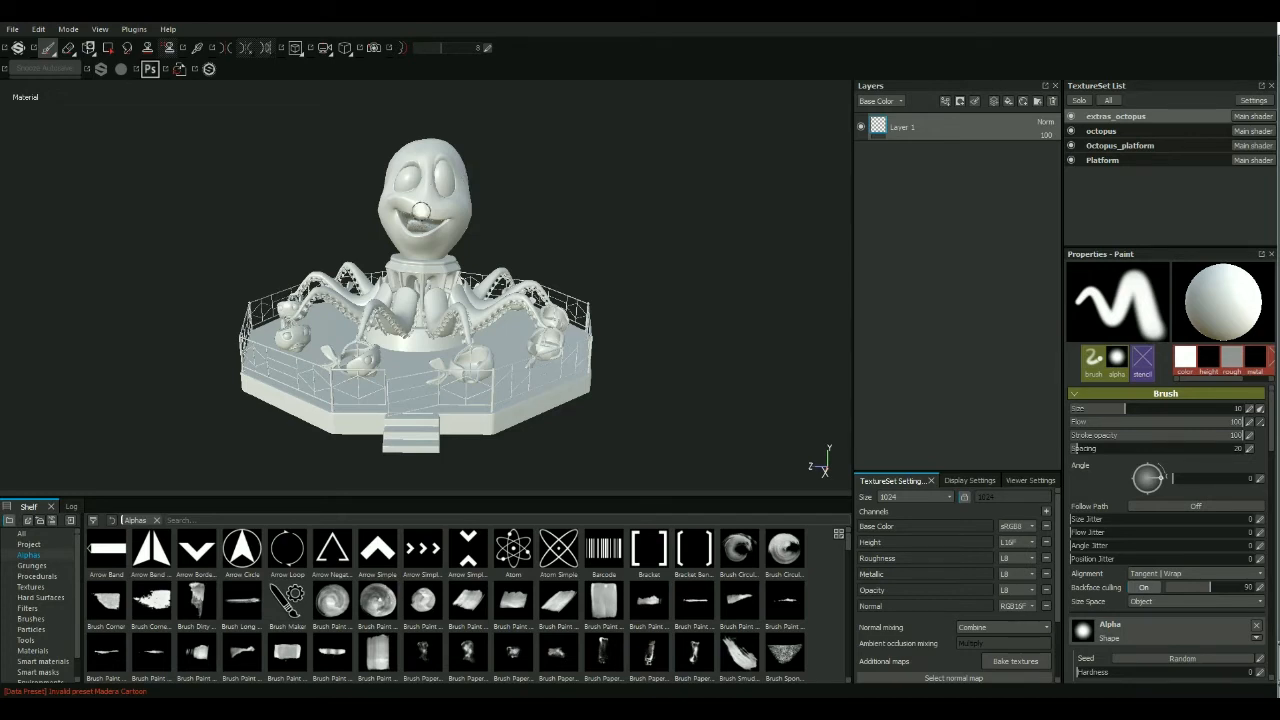
alt+drag(651, 226, 566, 249)
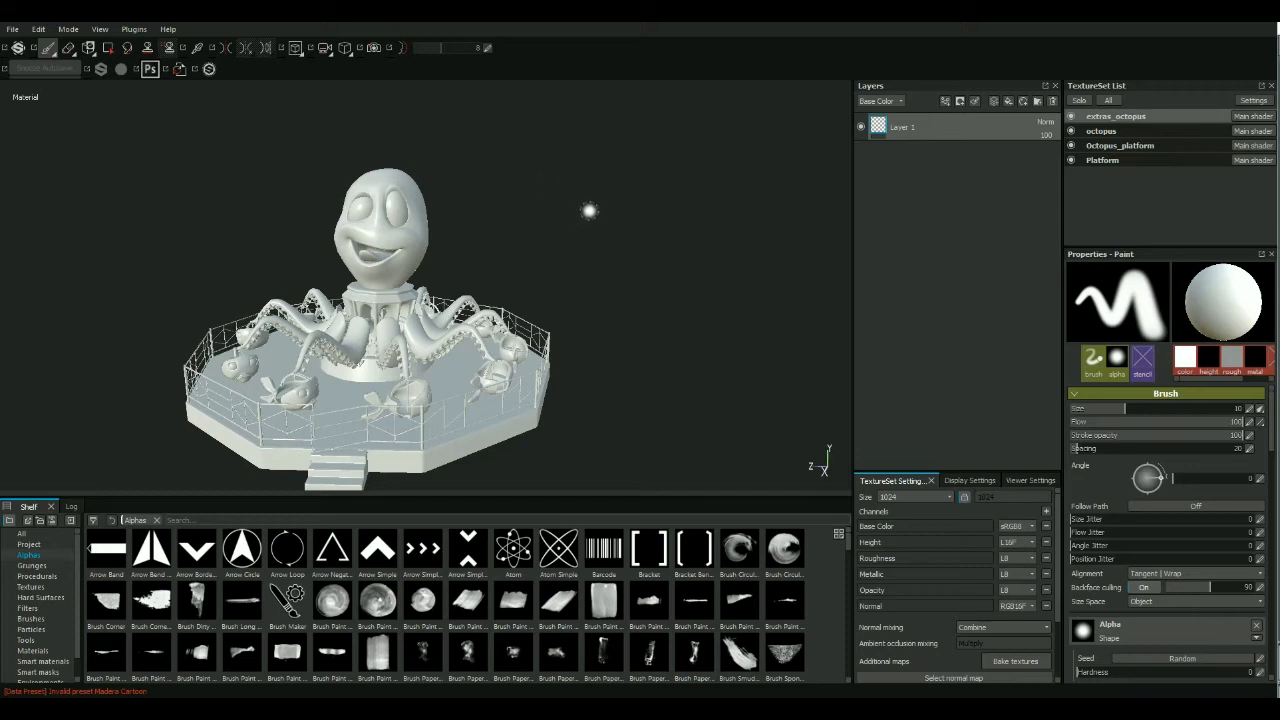
alt+drag(550, 258, 570, 240)
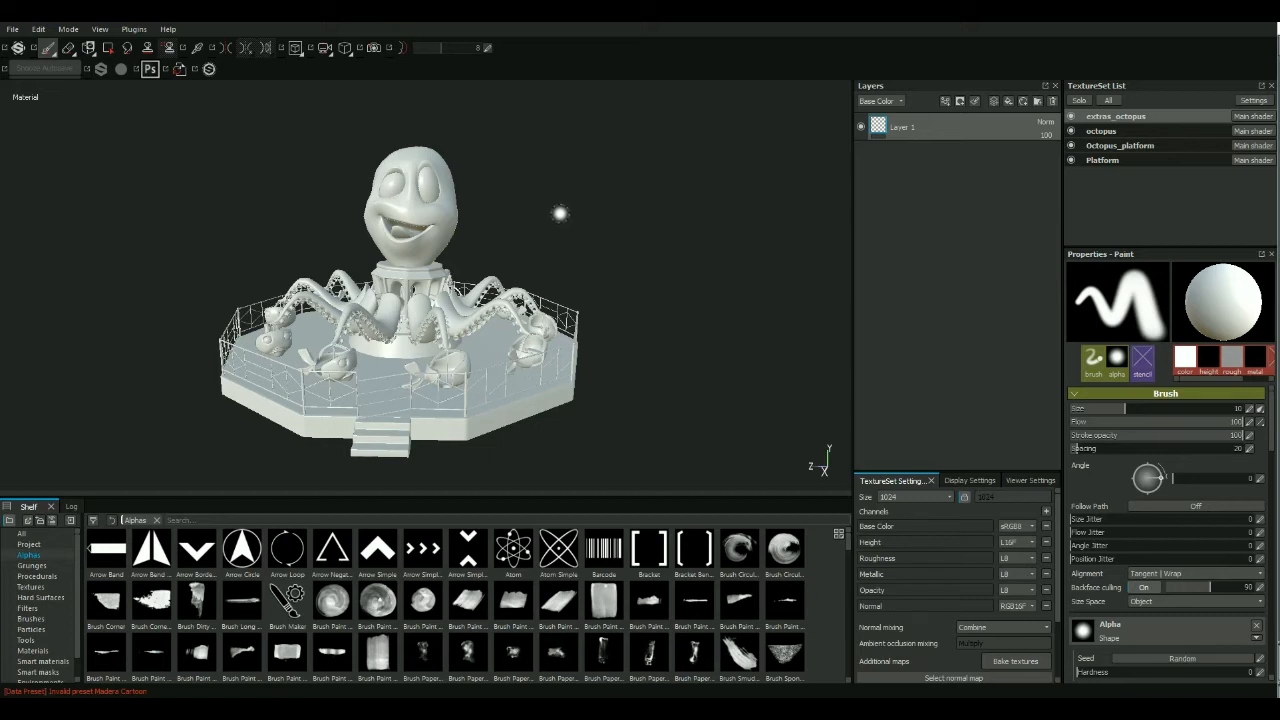
Switch to Maya, select the whole octopus ride and export the selection with OBJexport, replacing Octopus.obj in the scenes folder.
mouse_move(180, 708)
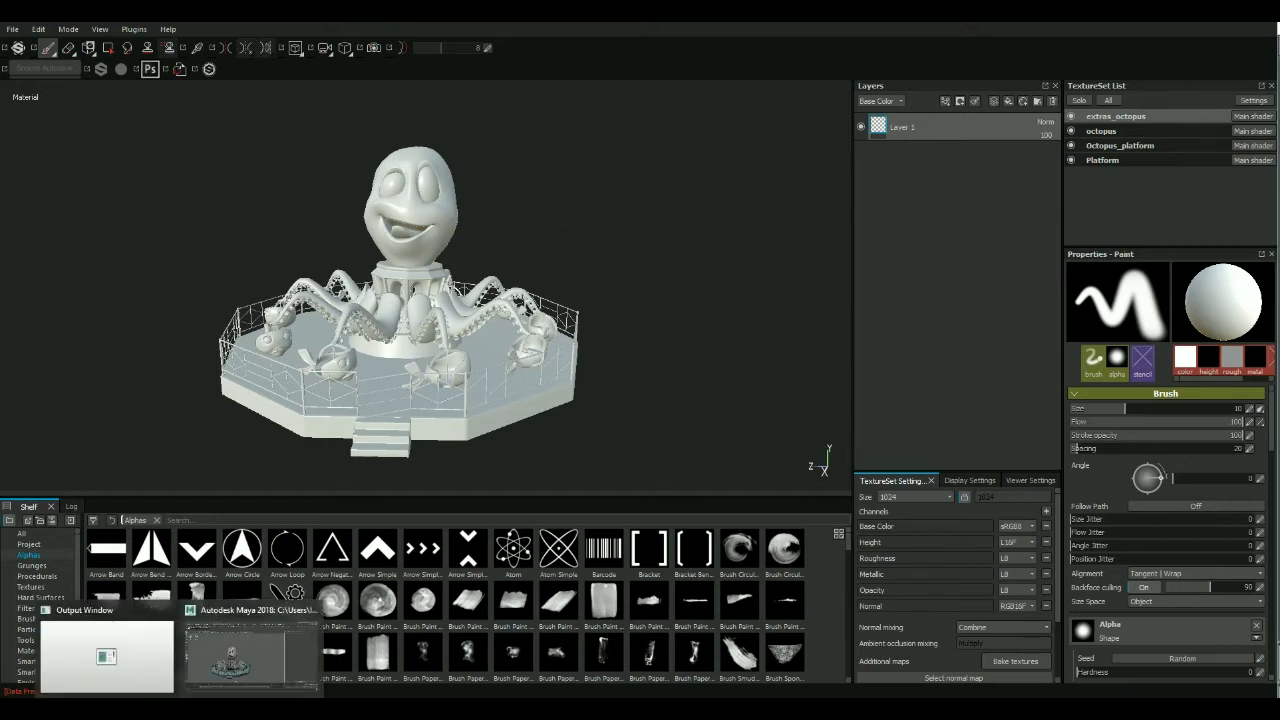
click(243, 651)
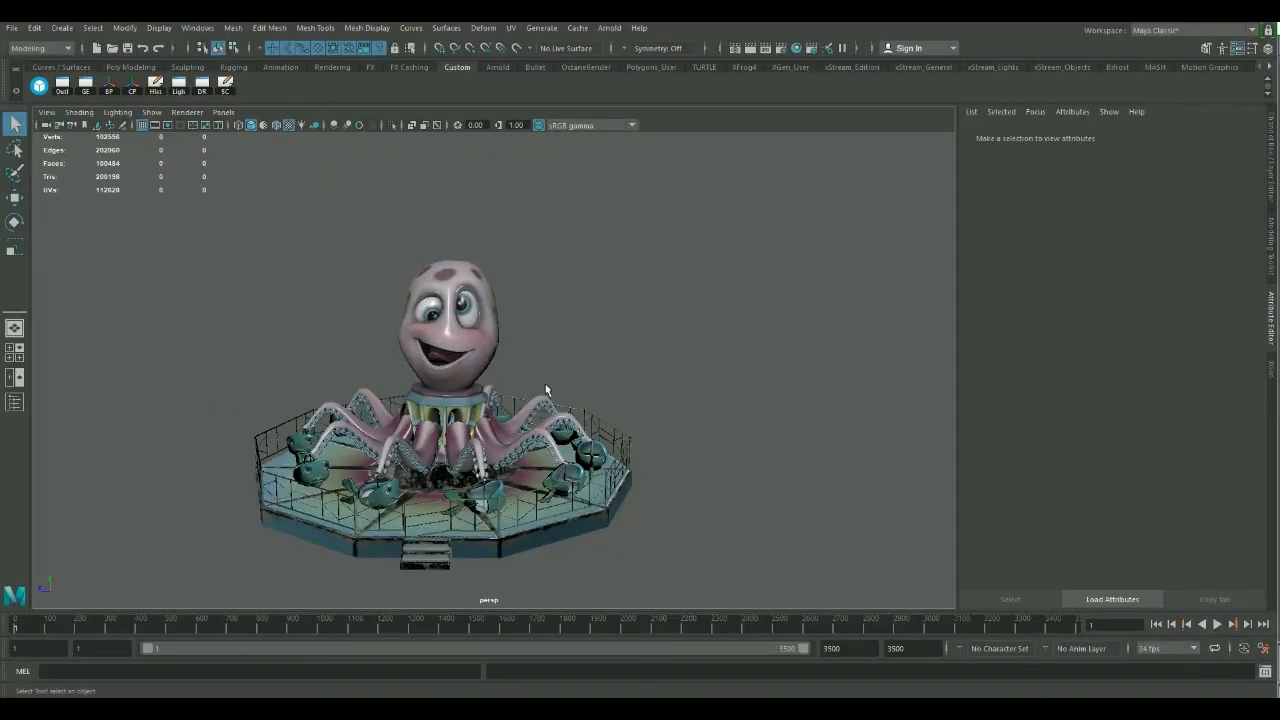
drag(761, 222, 238, 638)
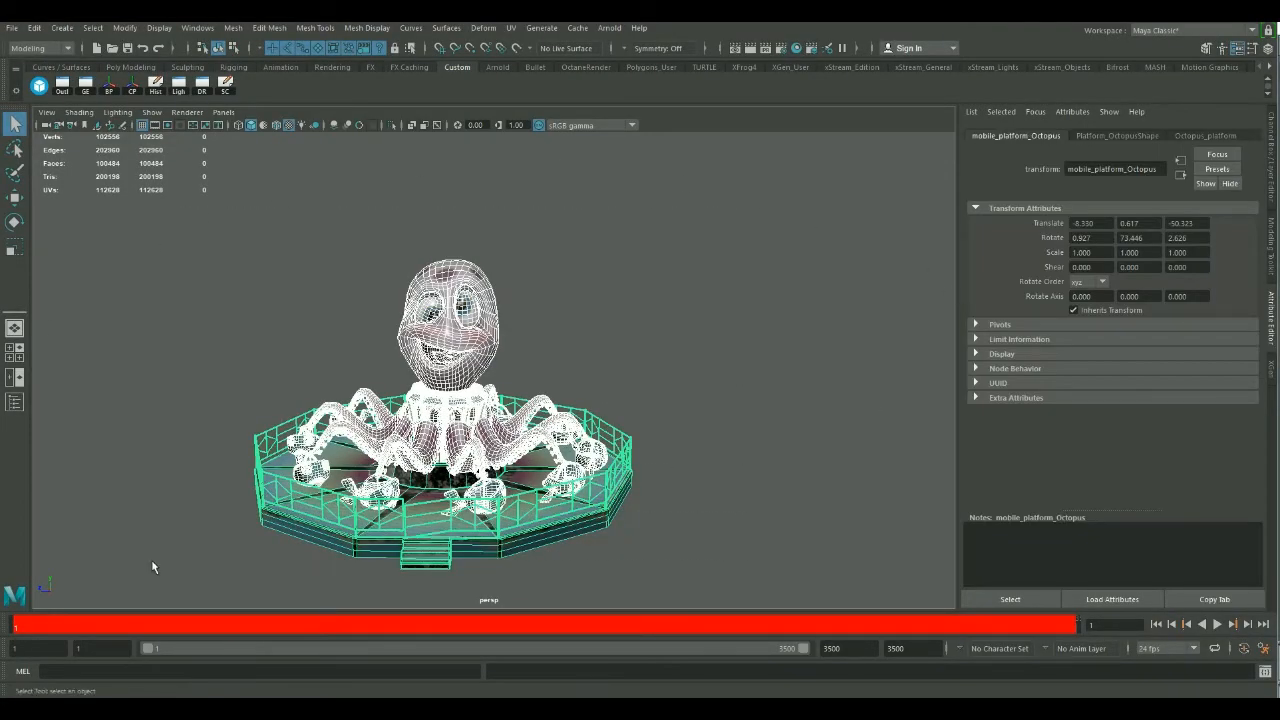
click(12, 27)
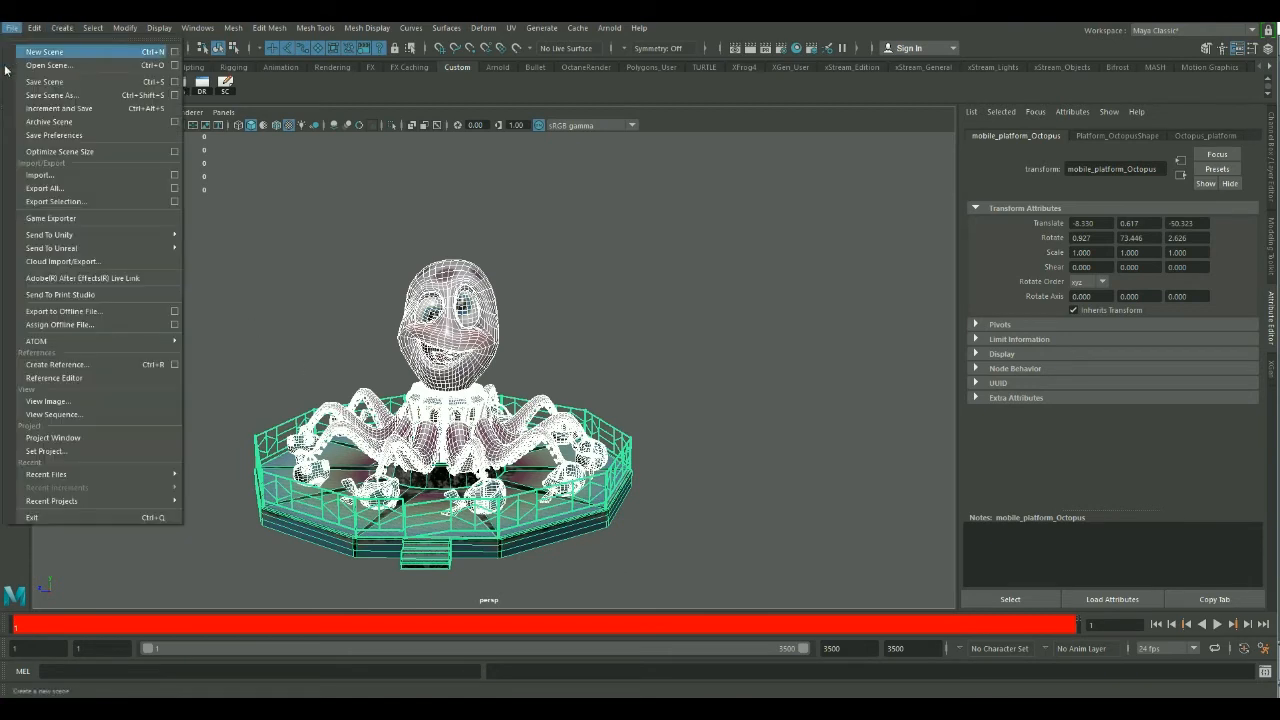
click(74, 203)
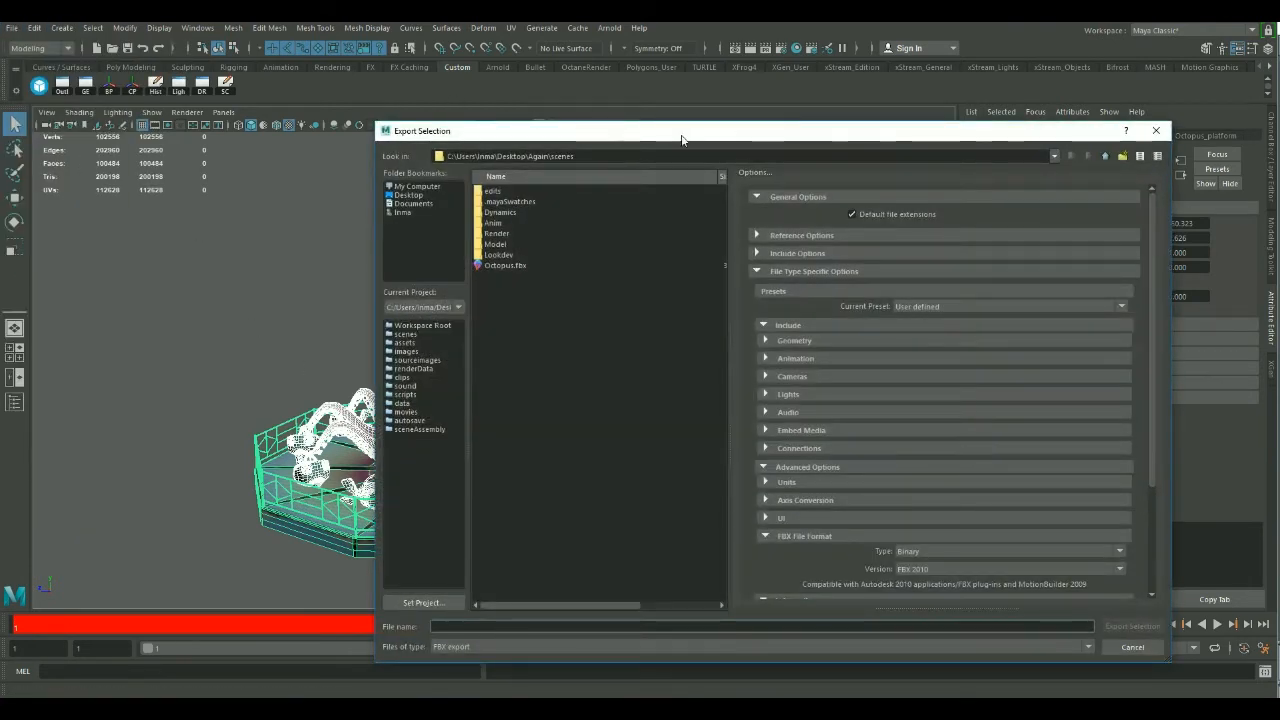
click(429, 647)
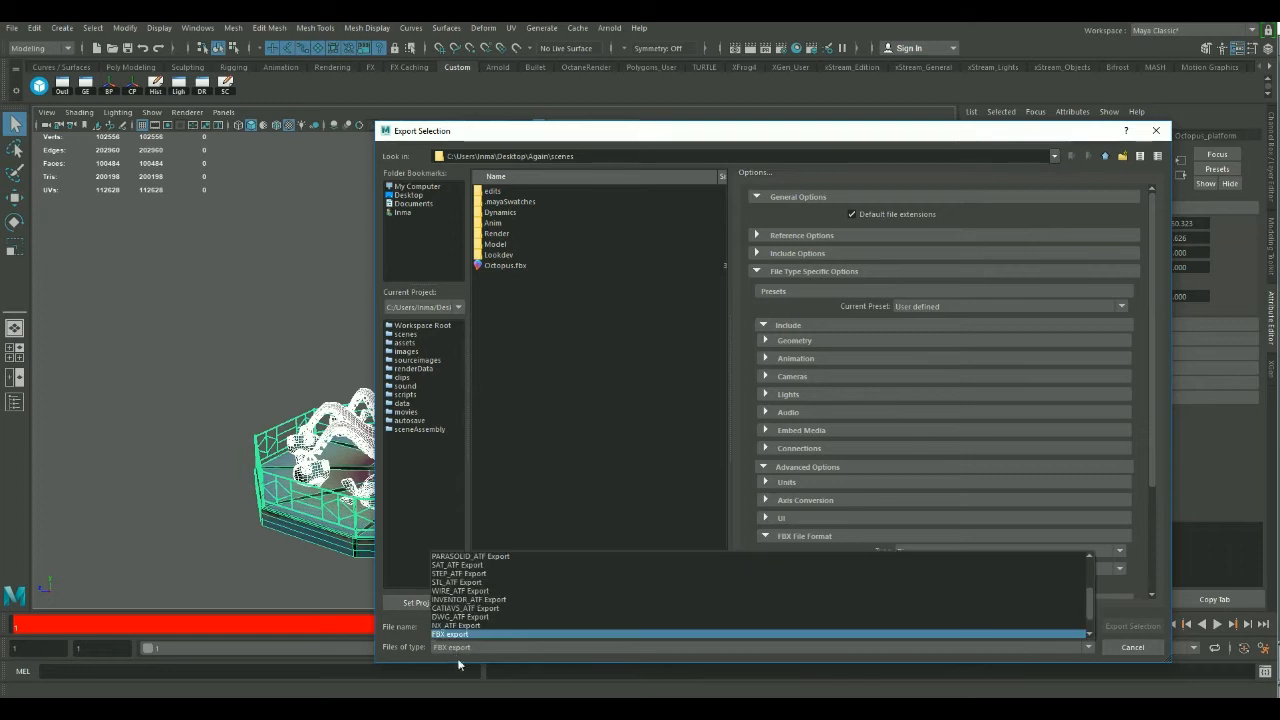
scroll(470, 612, down, 3)
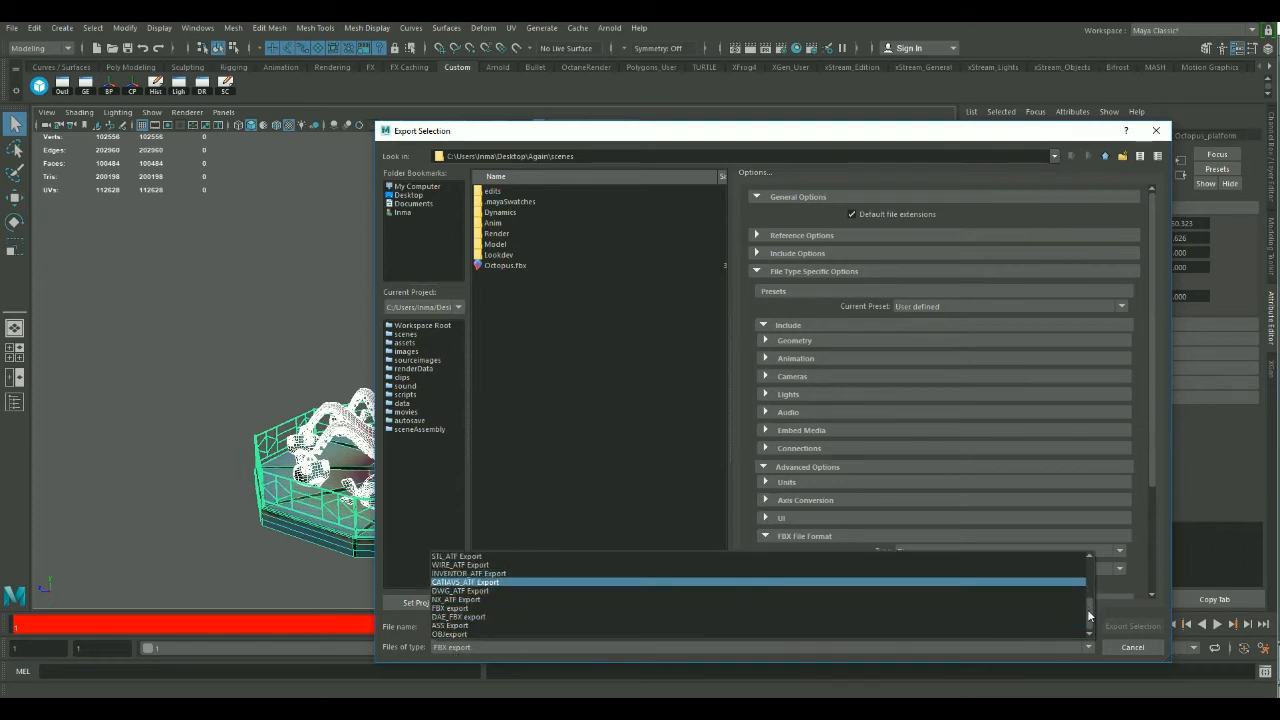
click(455, 632)
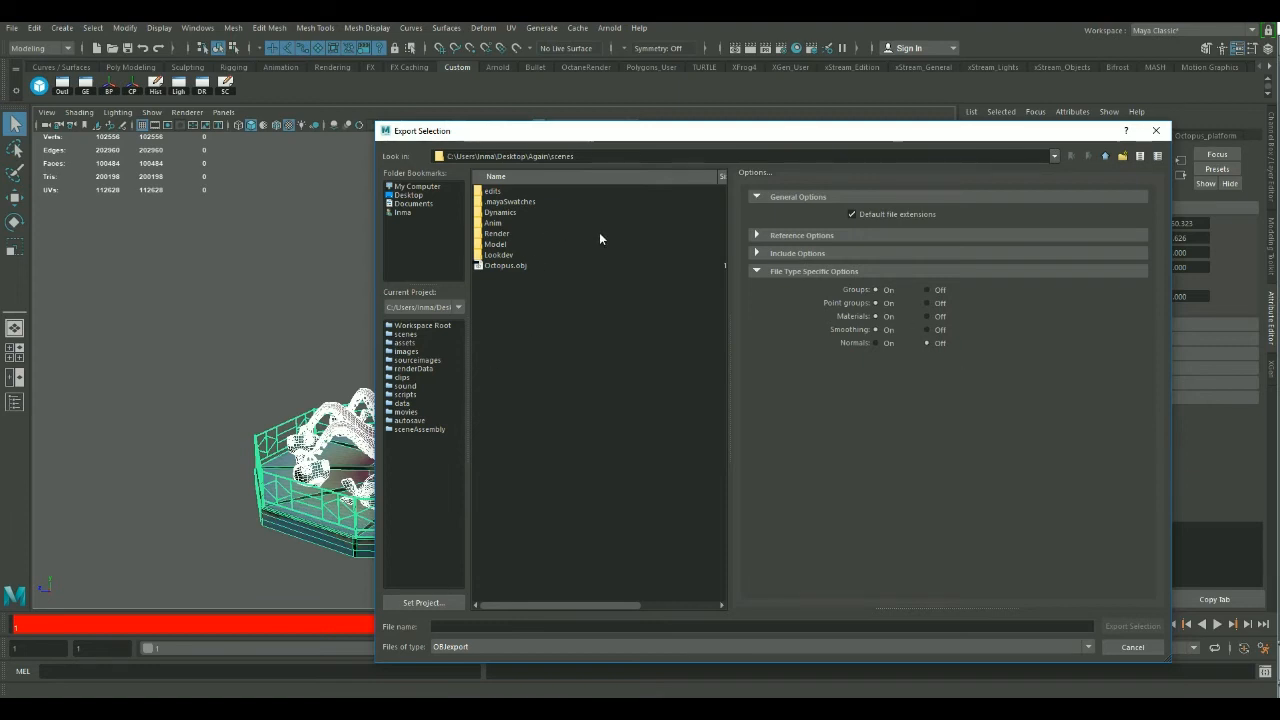
click(510, 266)
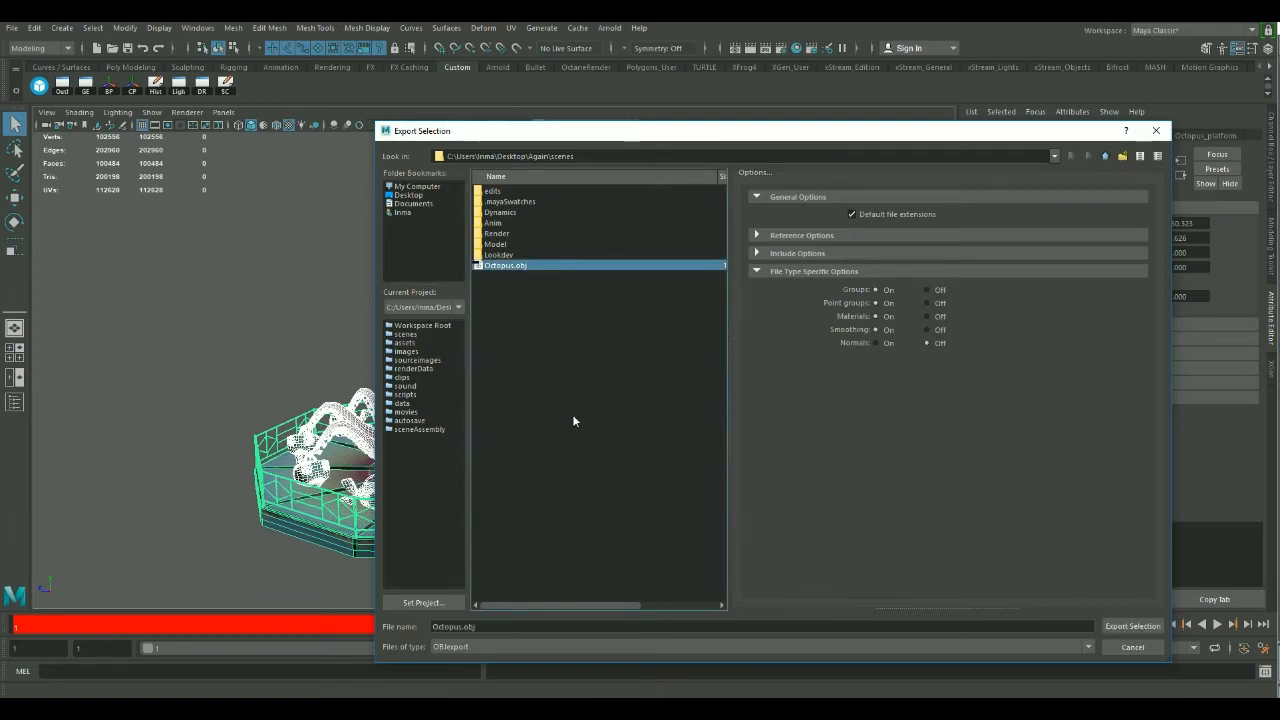
click(1158, 630)
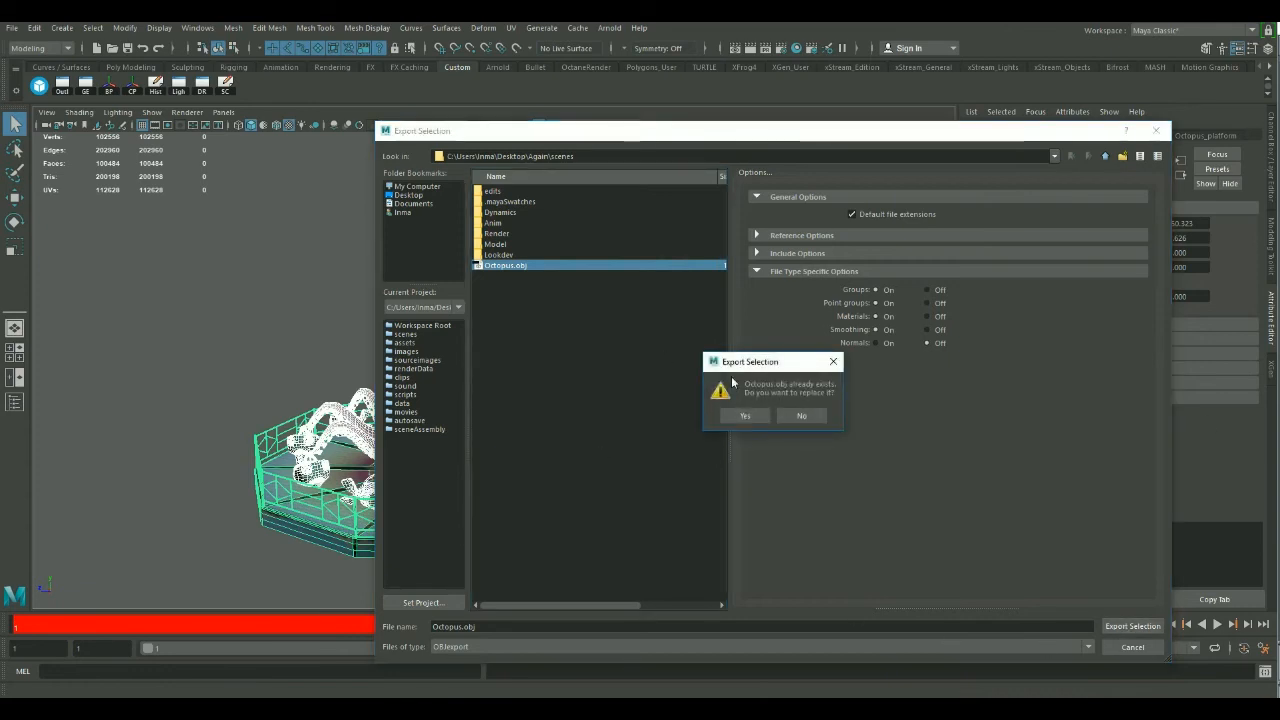
click(745, 415)
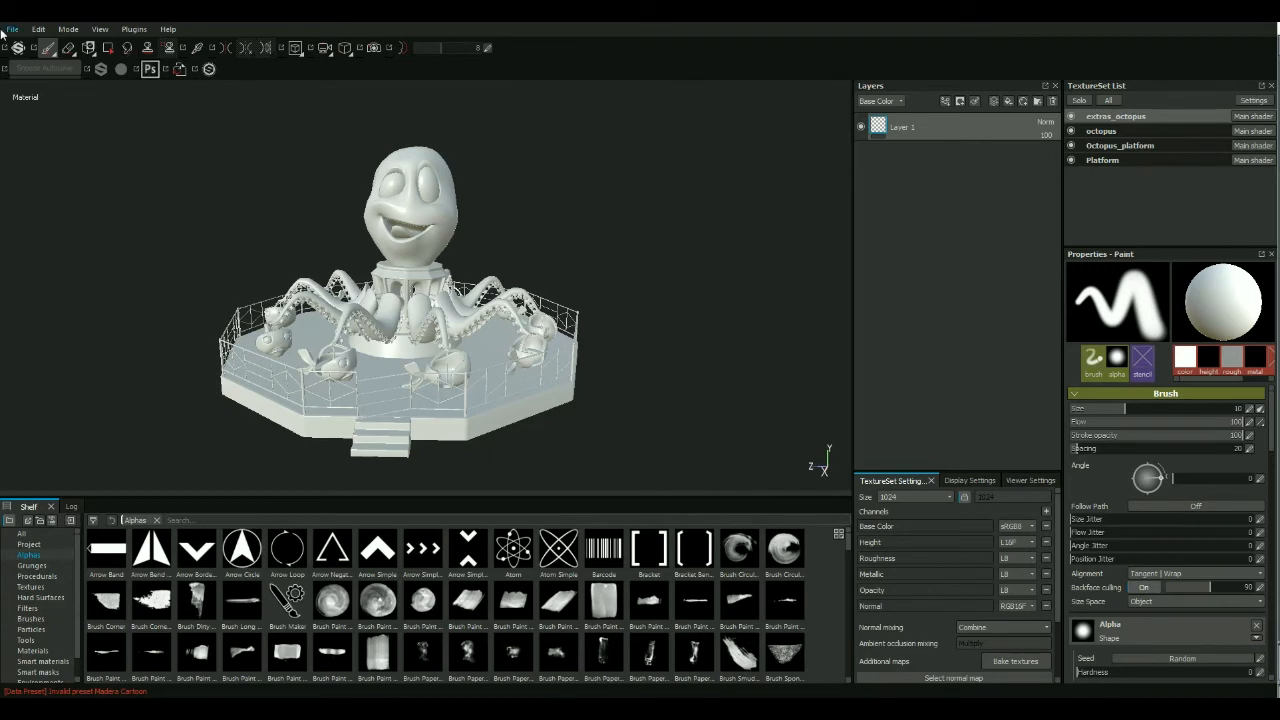
Switch to Substance Painter, discard the current project and create a new one from Octopus.obj with the PBR Metallic Roughness Alpha-test template at 1024 resolution.
click(15, 33)
click(115, 119)
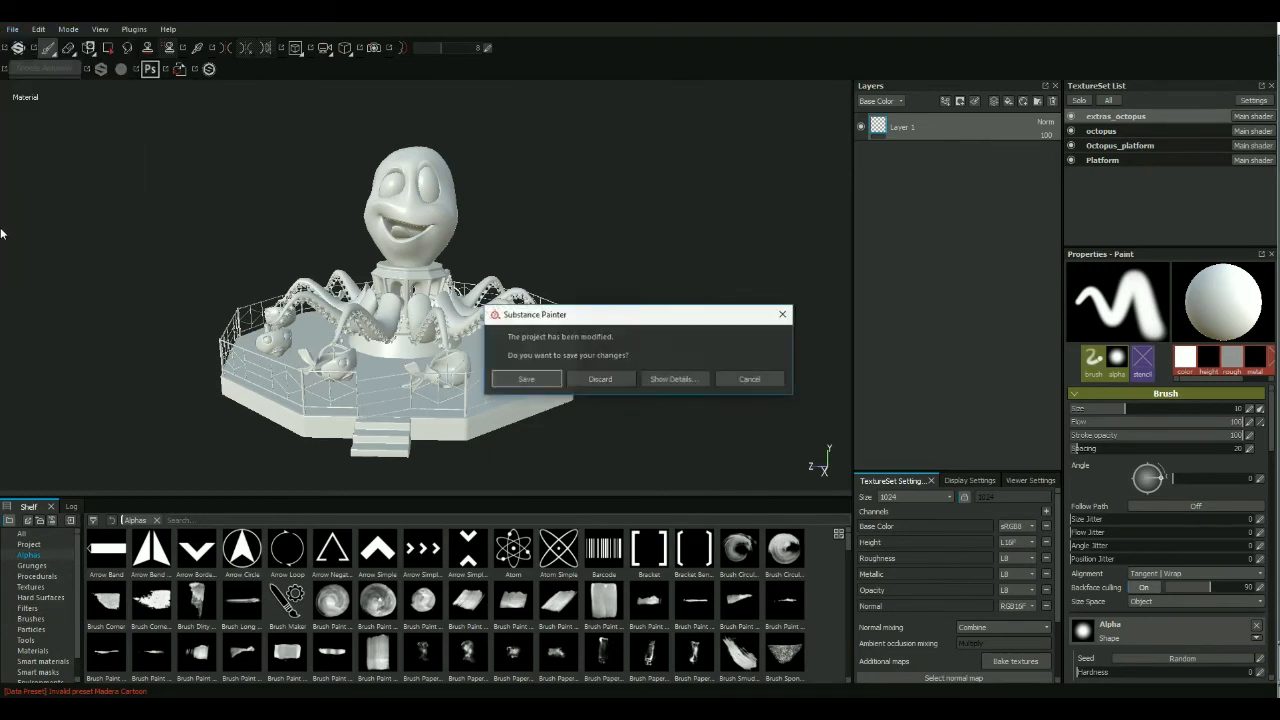
click(605, 379)
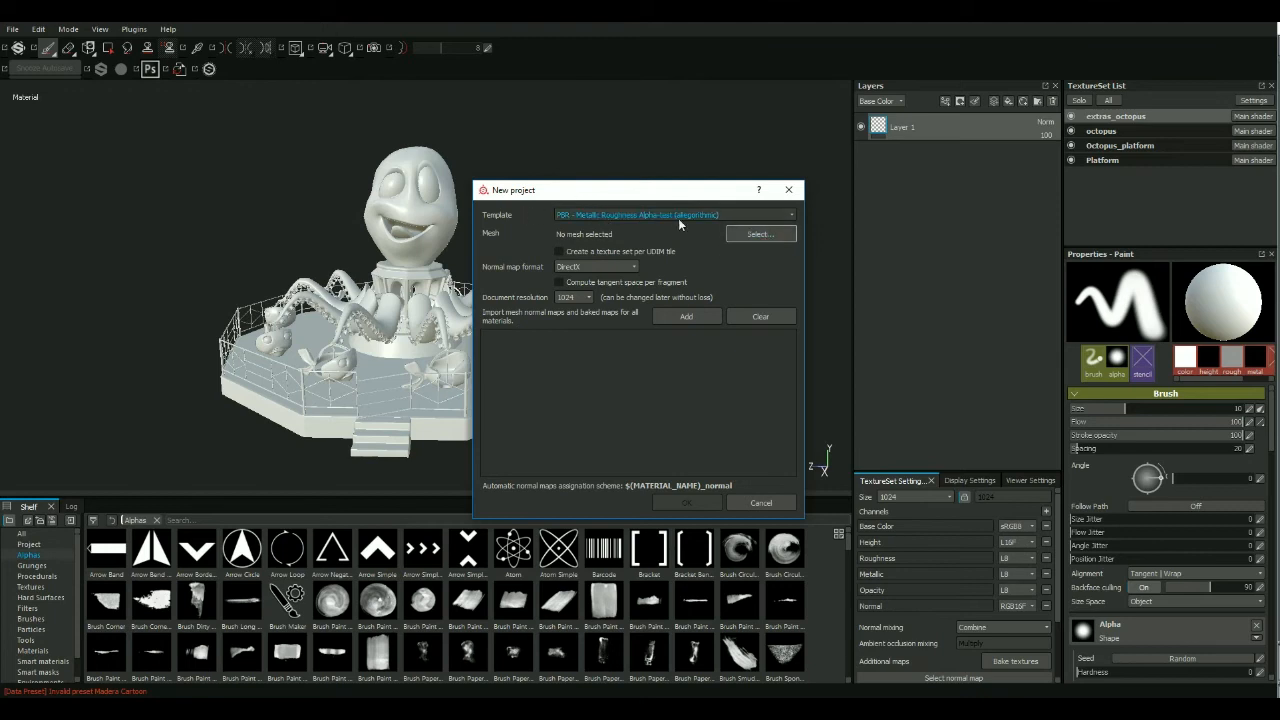
click(760, 234)
click(628, 404)
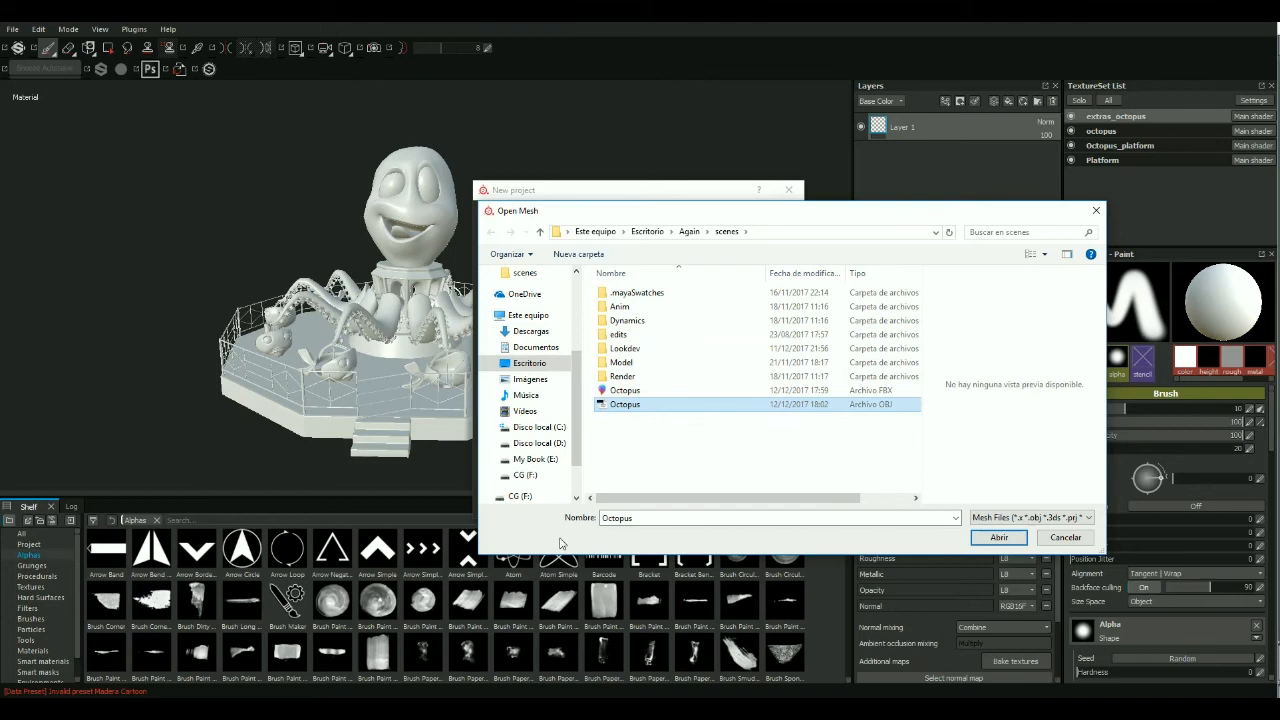
click(990, 538)
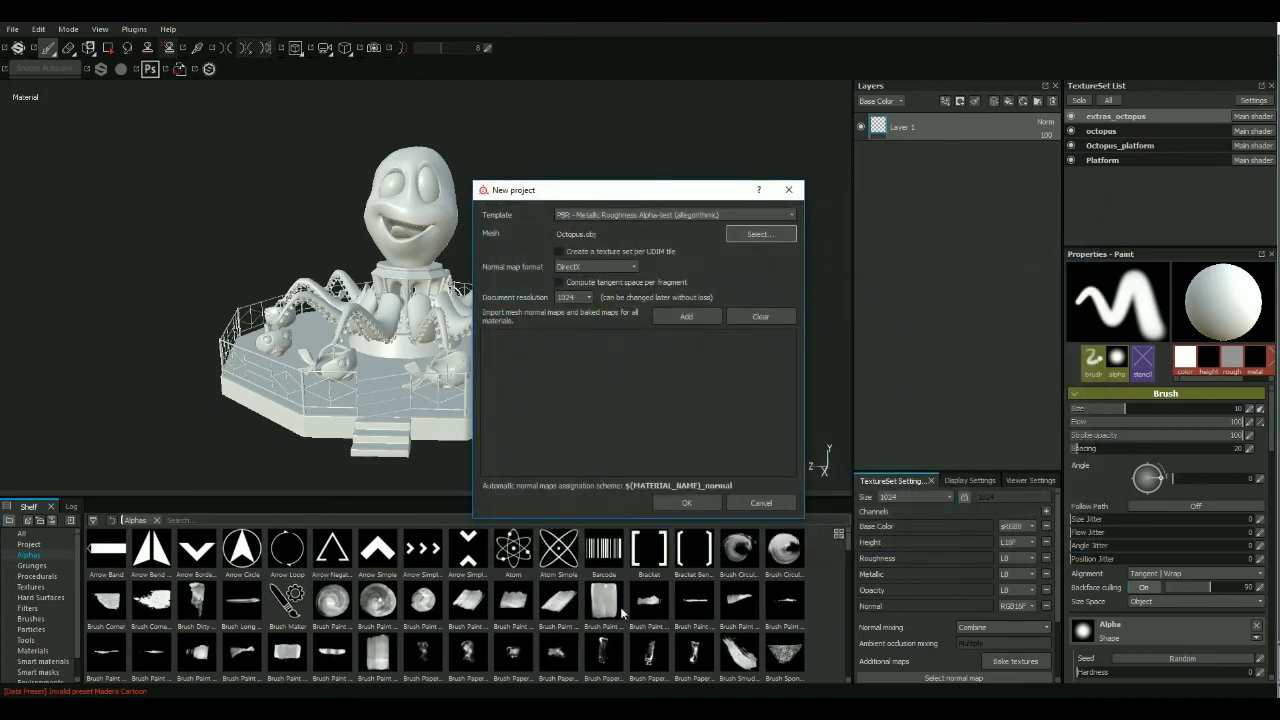
click(687, 503)
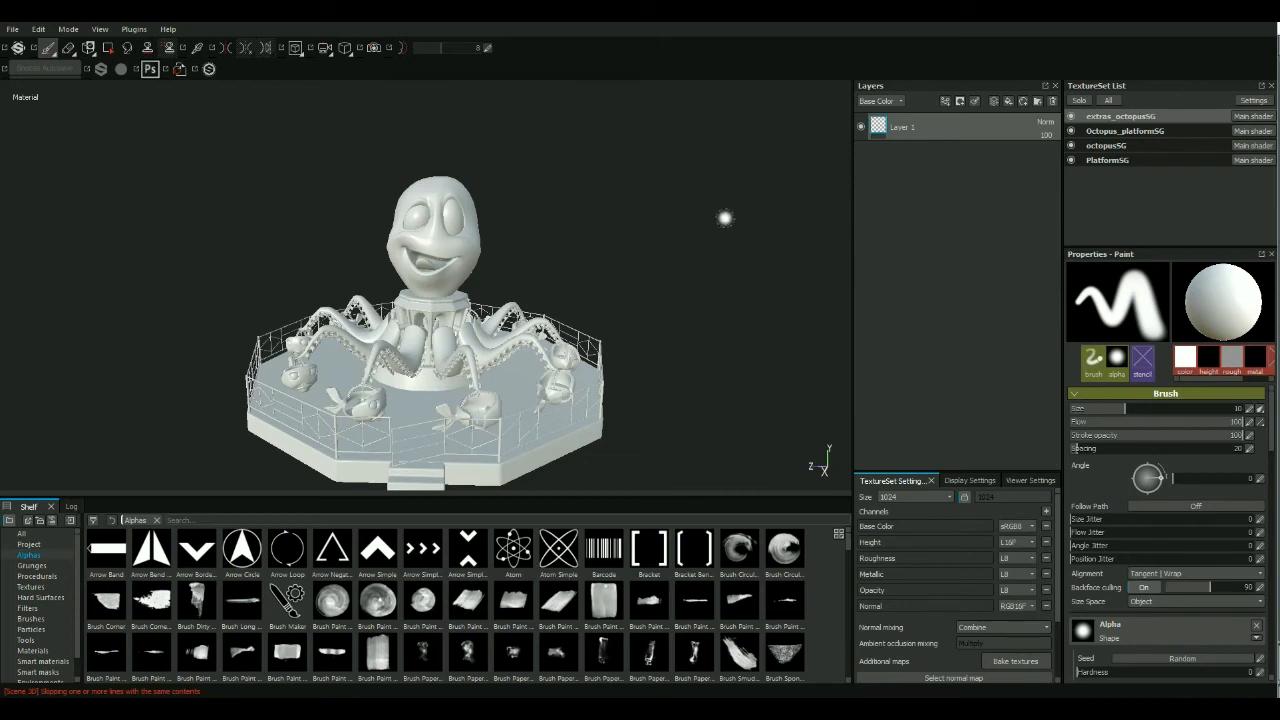
Examine the imported OBJ ride from several angles and go through the extras_octopusSG, Octopus_platformSG, octopusSG and PlatformSG texture sets.
mouse_move(600, 313)
alt+mouse_down()
mouse_move(594, 266)
mouse_move(657, 311)
mouse_move(819, 320)
mouse_move(757, 317)
mouse_move(809, 251)
mouse_move(424, 272)
mouse_move(343, 295)
mouse_move(350, 259)
mouse_move(332, 275)
alt+mouse_up()
mouse_move(627, 267)
alt+mouse_down()
mouse_move(651, 263)
mouse_move(592, 262)
mouse_move(604, 270)
alt+mouse_up()
alt+right_drag(577, 274, 745, 276)
alt+middle_drag(680, 286, 692, 275)
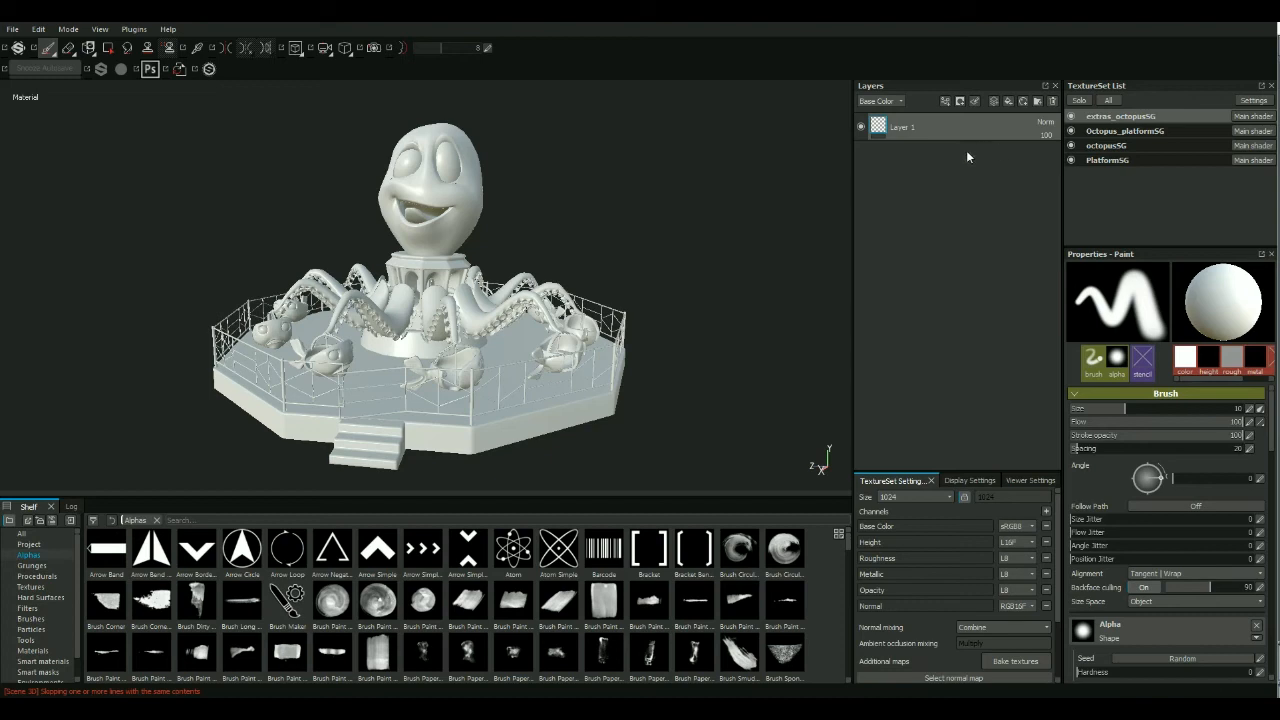
double_click(1130, 117)
double_click(1156, 131)
click(1124, 119)
click(1124, 134)
click(1102, 147)
click(1108, 159)
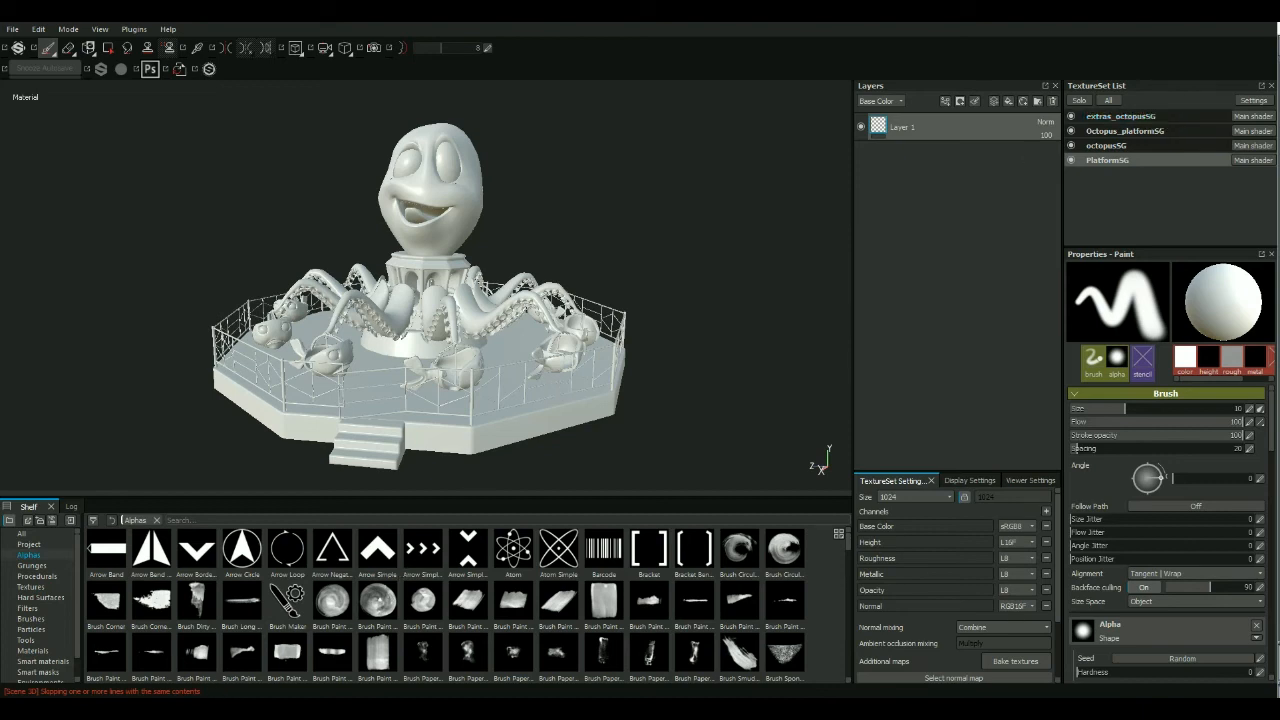
Switch to Maya, graph the Octopus_platform material network in the Hypershade to inspect its shading group, and minimize the Hypershade.
click(255, 650)
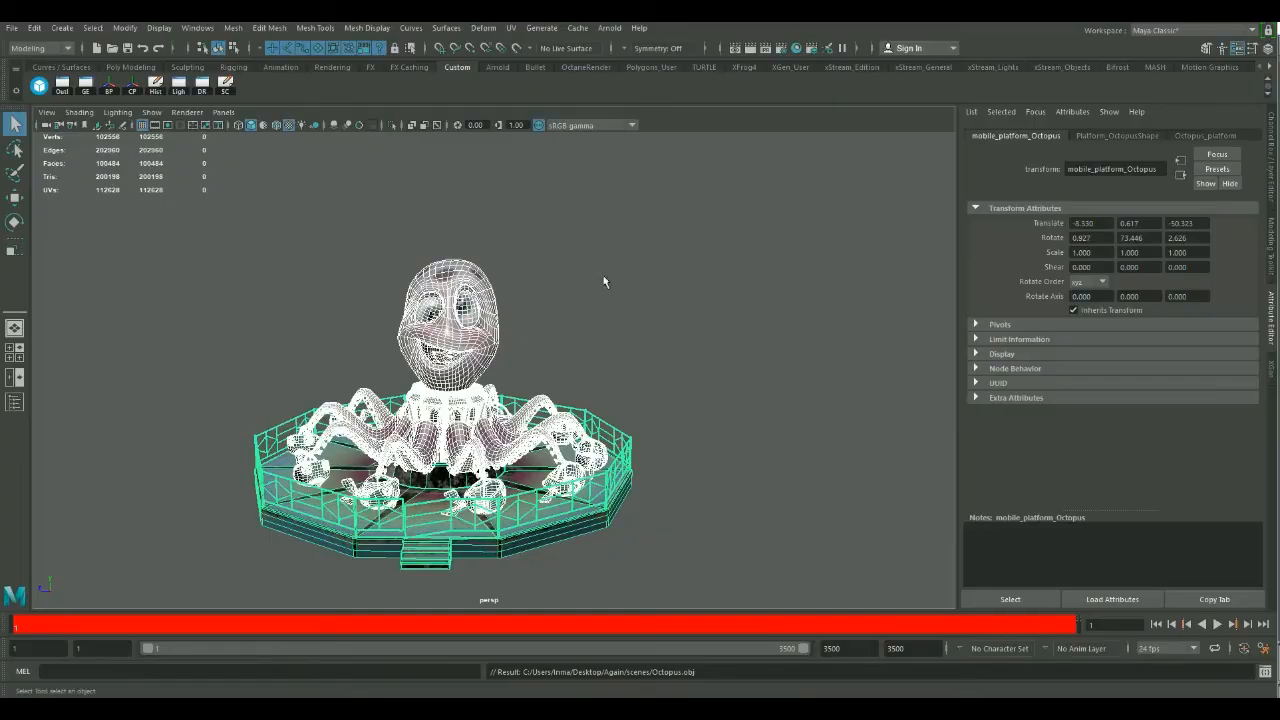
click(810, 48)
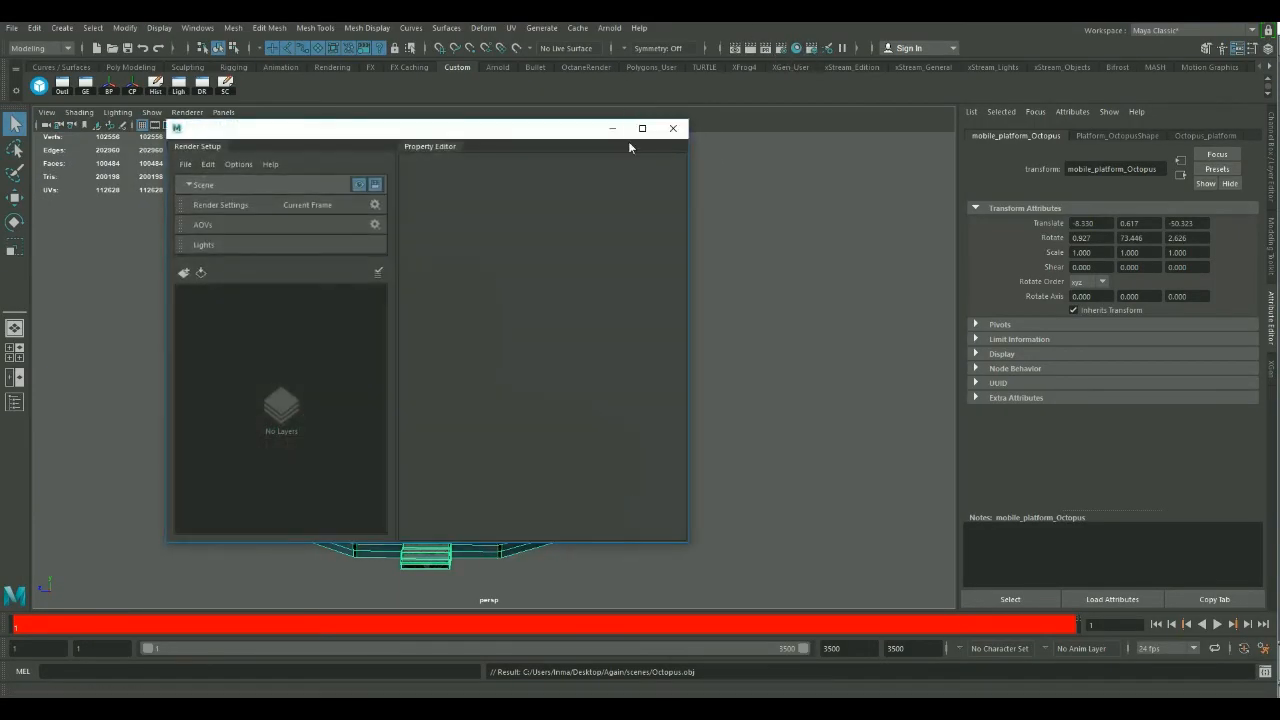
click(673, 129)
click(797, 48)
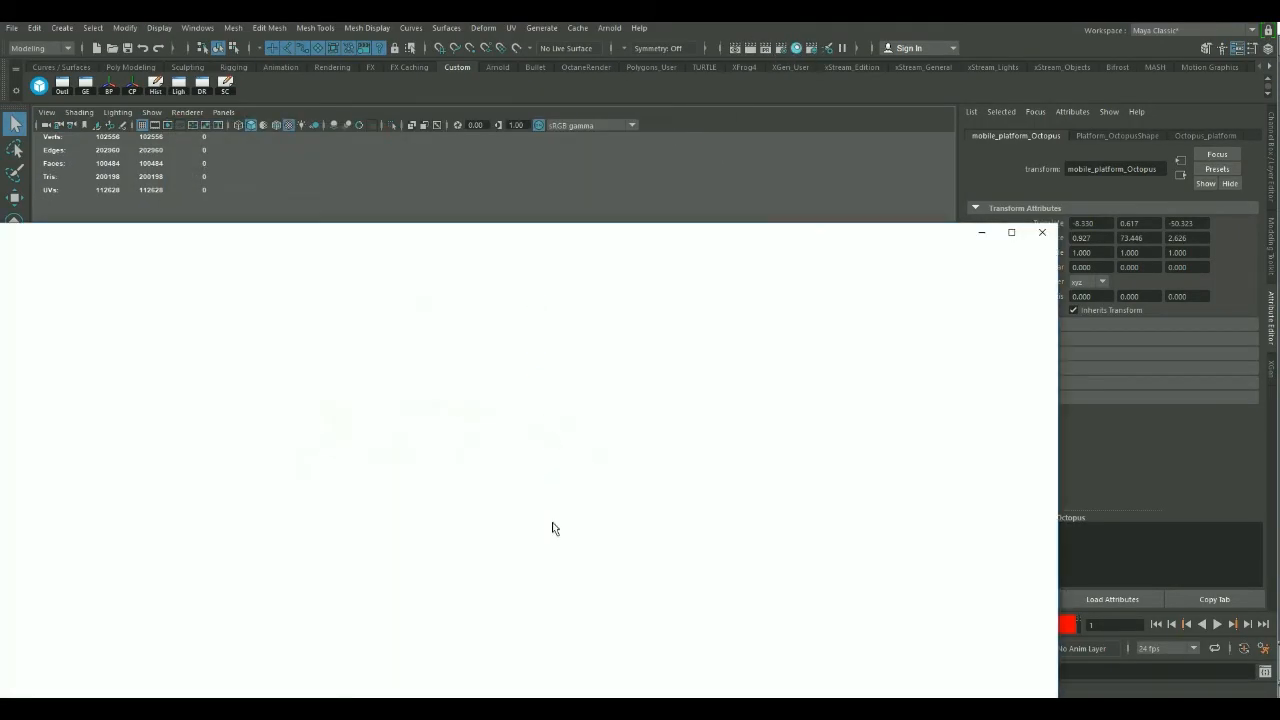
drag(766, 234, 956, 129)
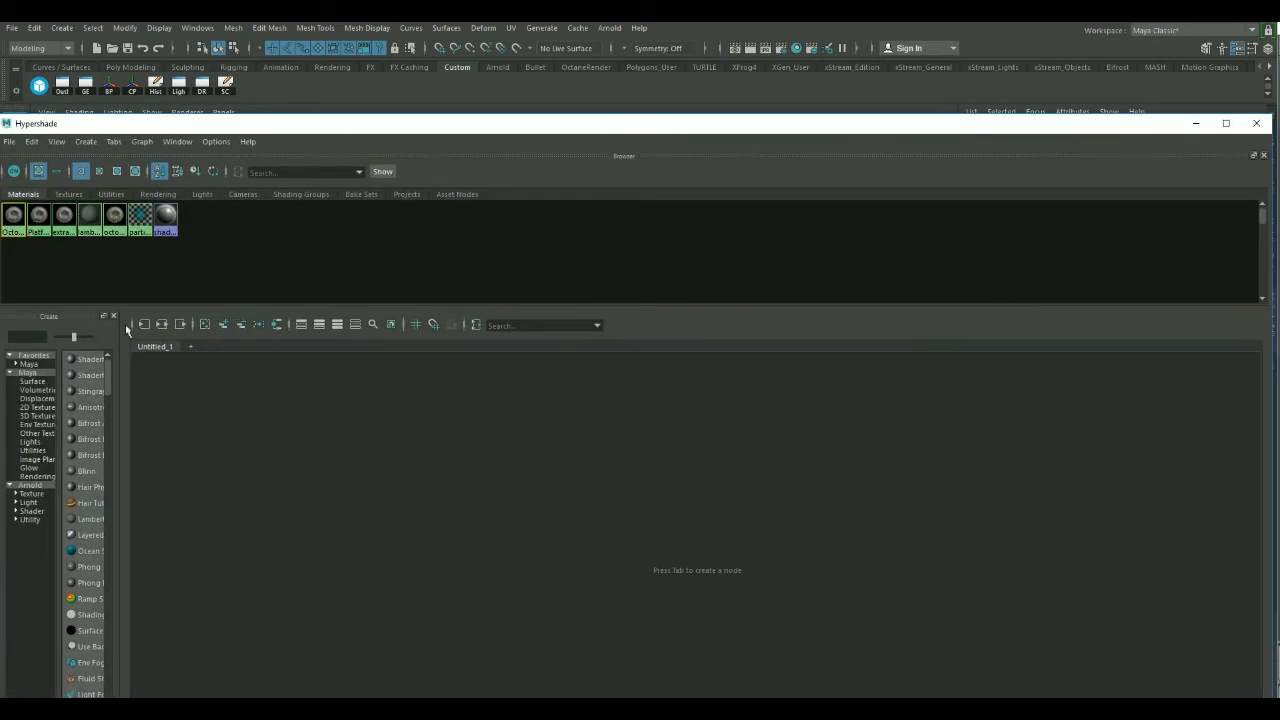
click(179, 325)
alt+middle_drag(704, 384, 445, 392)
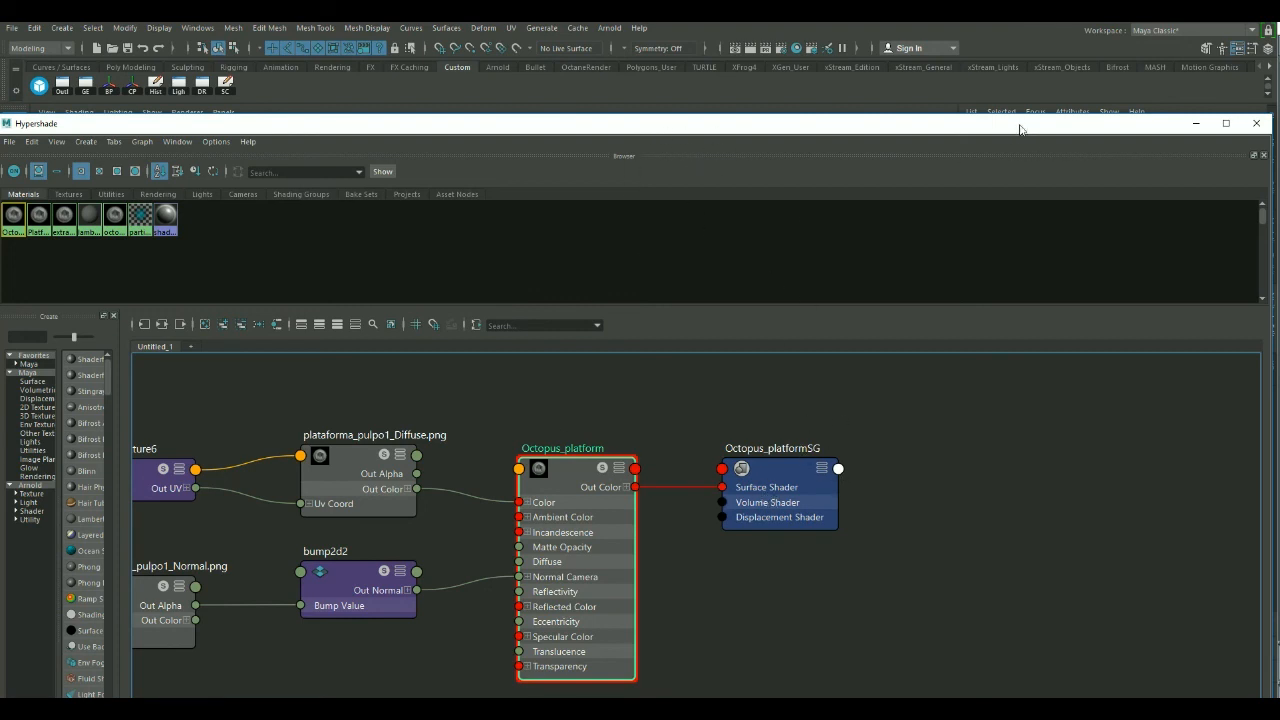
drag(1020, 126, 1052, 140)
click(1067, 145)
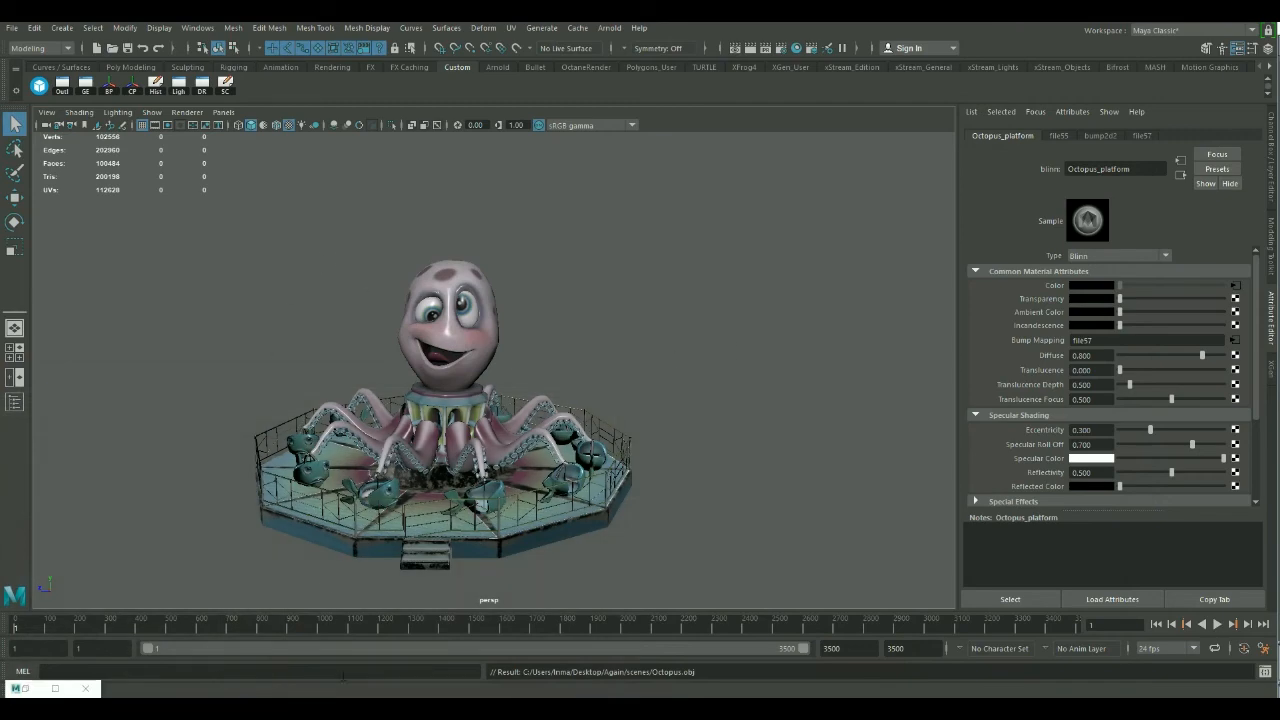